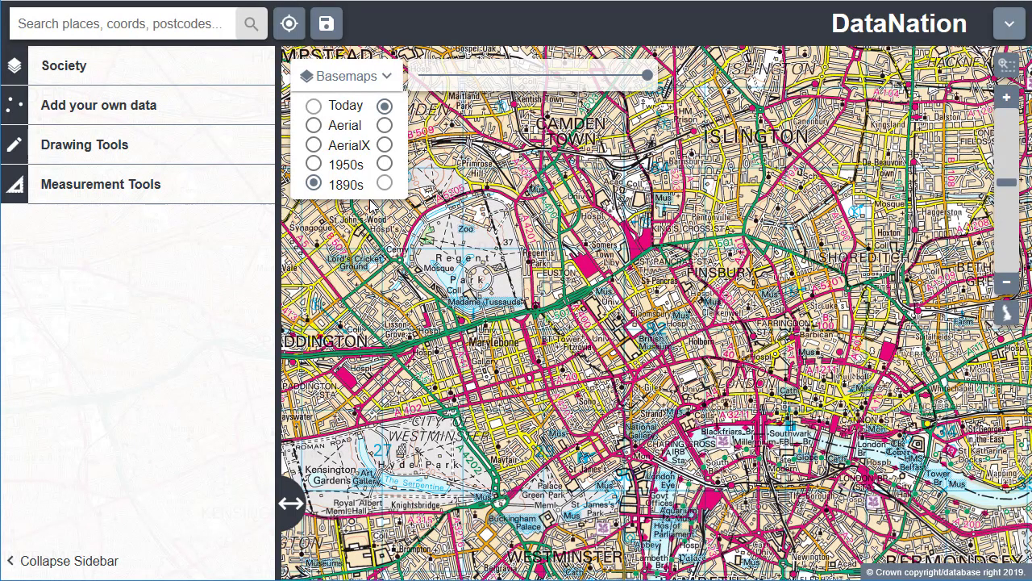
Close the basemap choices and display the People living alone layer from the Society data
{"action": "left_click", "coordinate": [390, 78]}
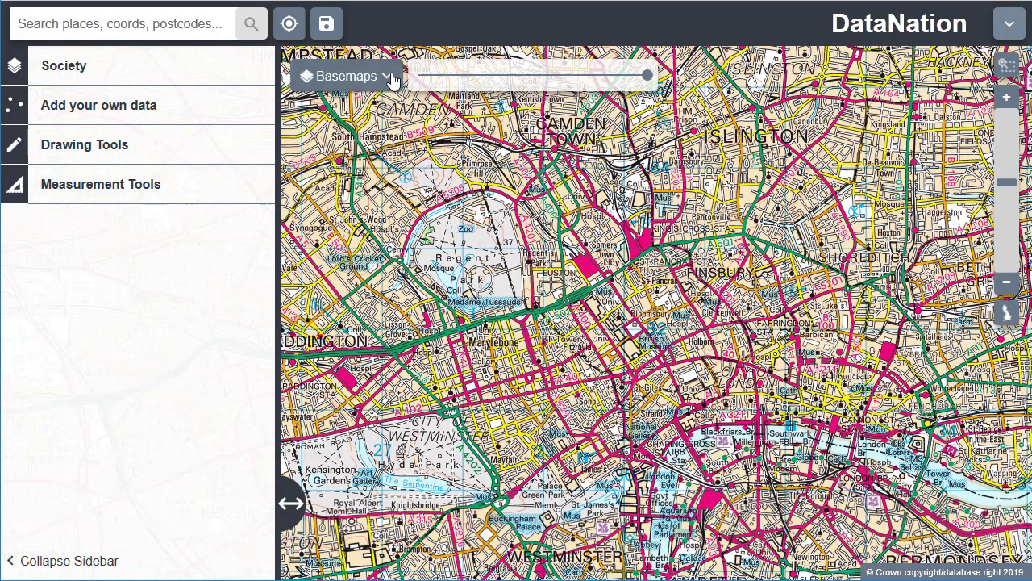
{"action": "left_click", "coordinate": [85, 71]}
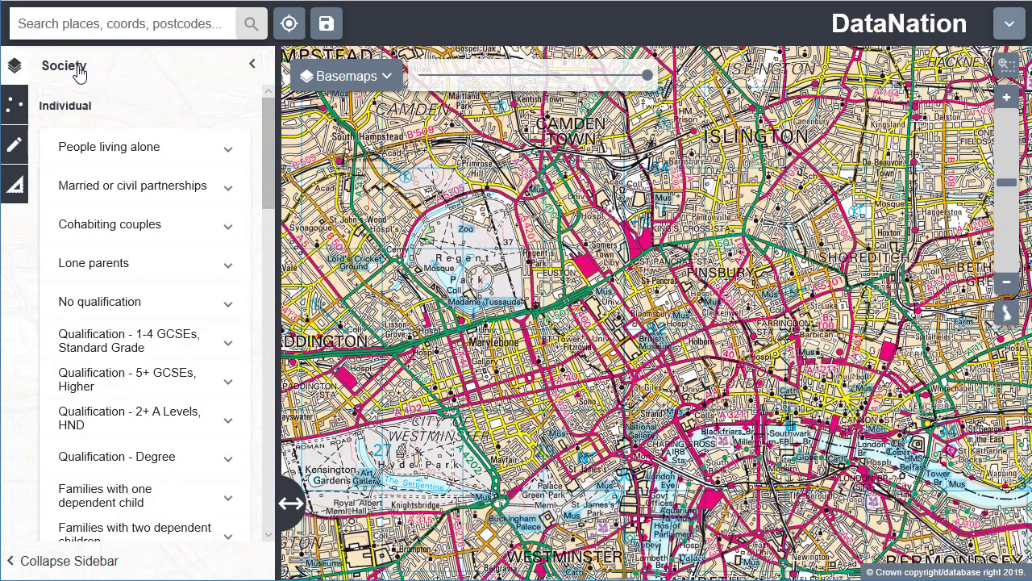
{"action": "left_click", "coordinate": [148, 158]}
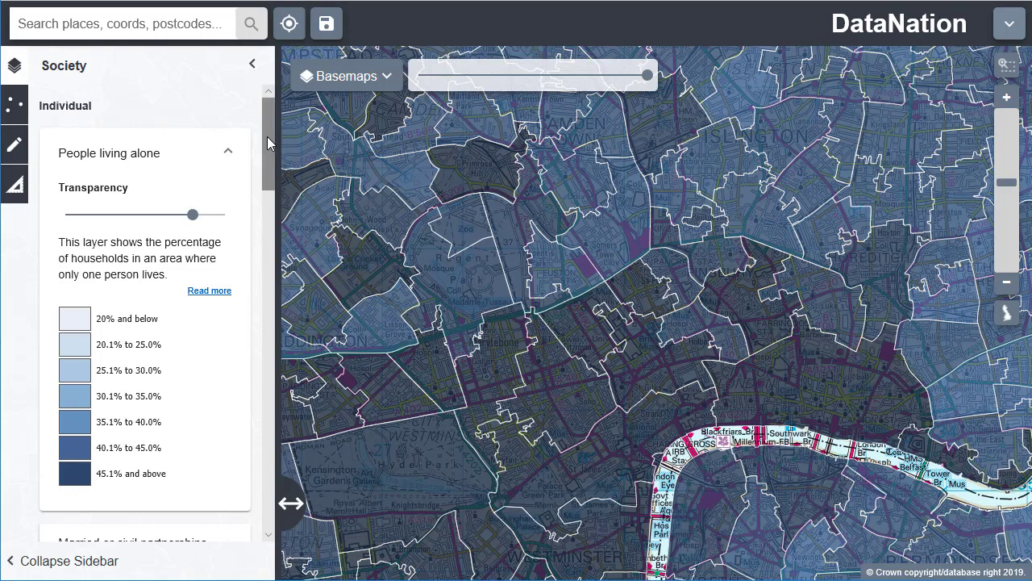
Browse the remaining Society layers down to the Neighbourhood group and view the tool for adding own data
{"action": "left_click_drag", "start_coordinate": [267, 136], "coordinate": [267, 393]}
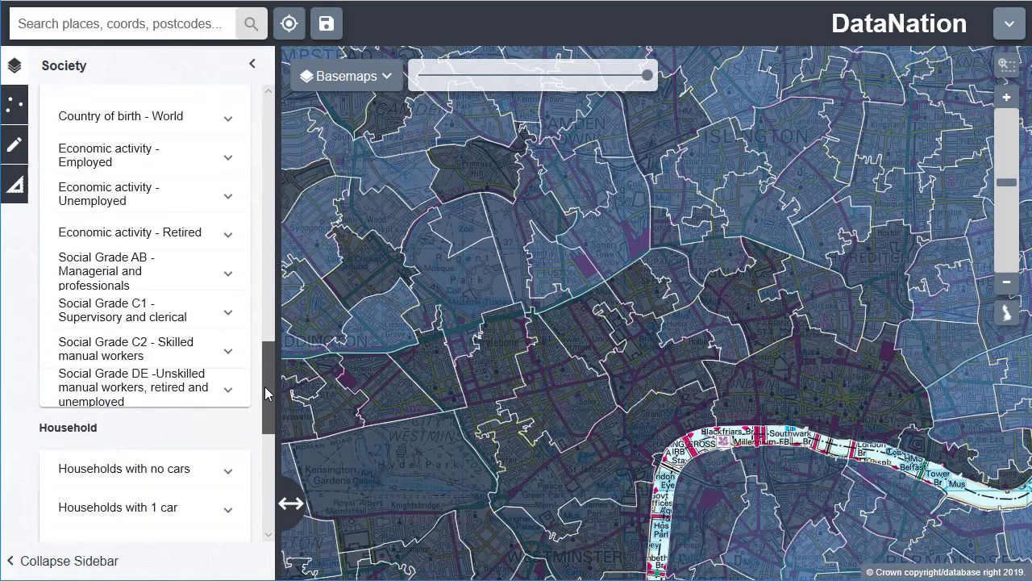
{"action": "scroll", "coordinate": [223, 371], "scroll_direction": "down", "scroll_amount": 1}
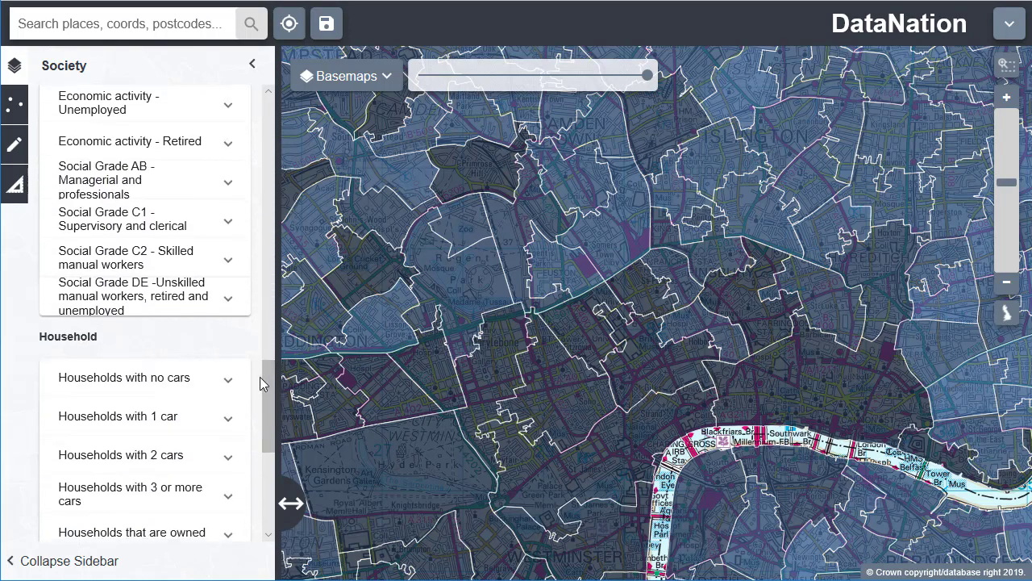
{"action": "left_click_drag", "start_coordinate": [270, 380], "coordinate": [266, 484]}
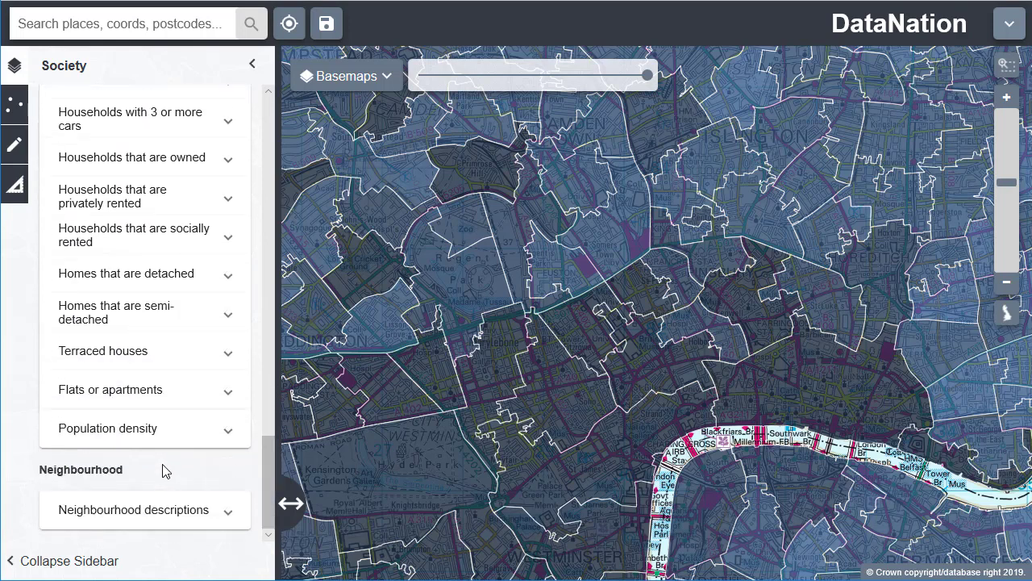
{"action": "left_click", "coordinate": [17, 109]}
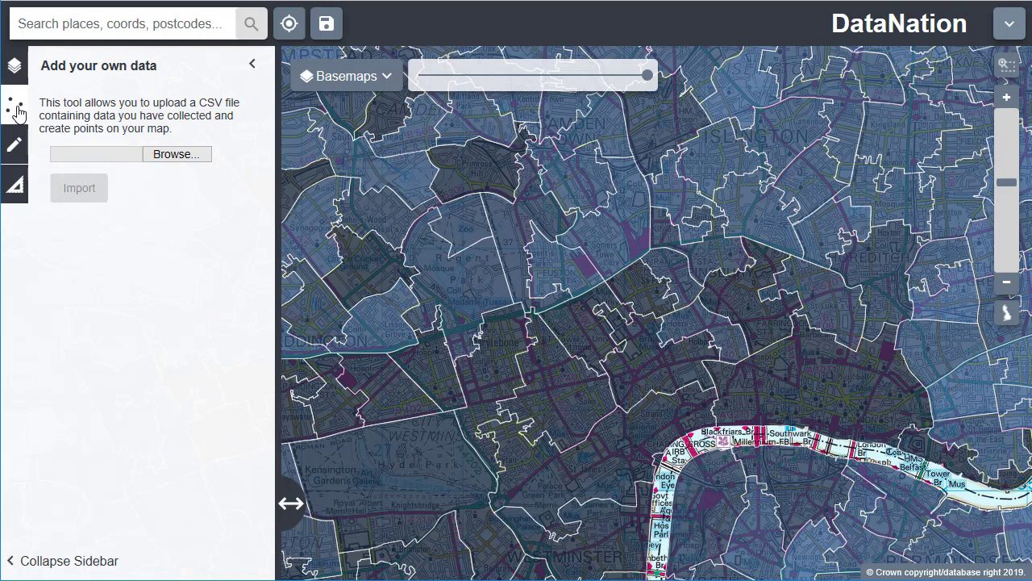
Place two grinning-face markers on the map west of Regent's Park, one above the other
{"action": "left_click", "coordinate": [15, 150]}
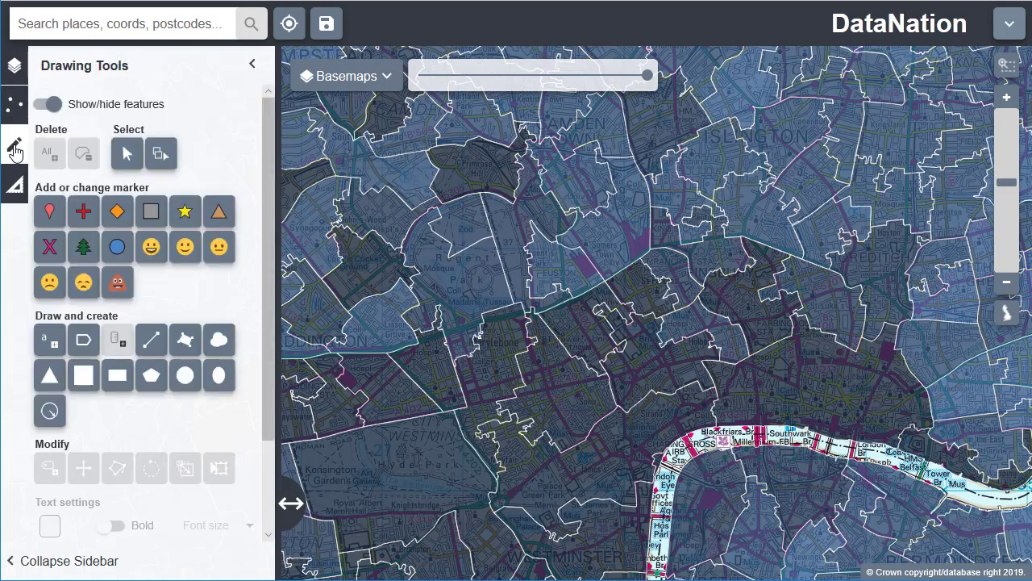
{"action": "left_click", "coordinate": [151, 246]}
{"action": "left_click", "coordinate": [382, 270]}
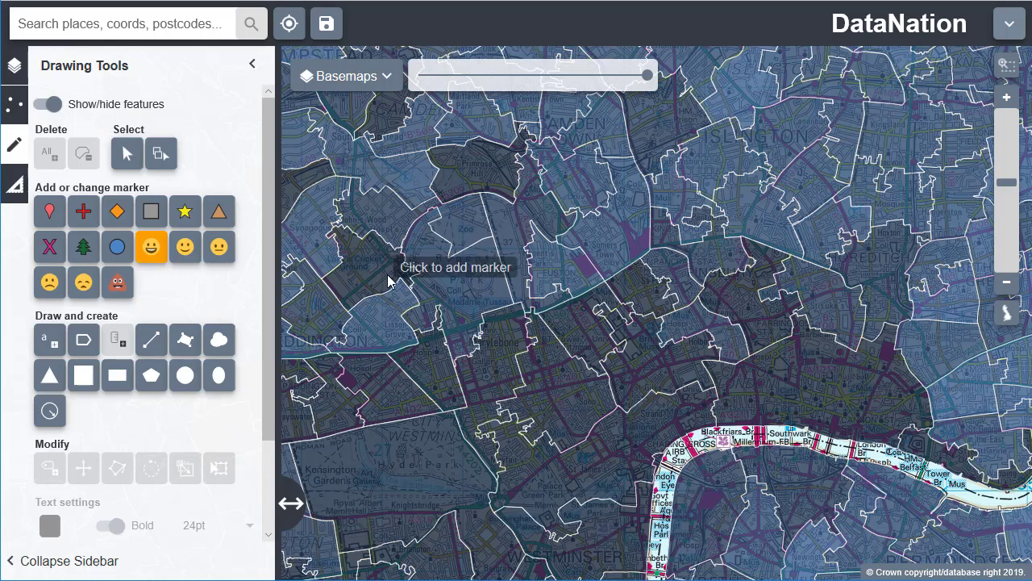
{"action": "left_click", "coordinate": [384, 323]}
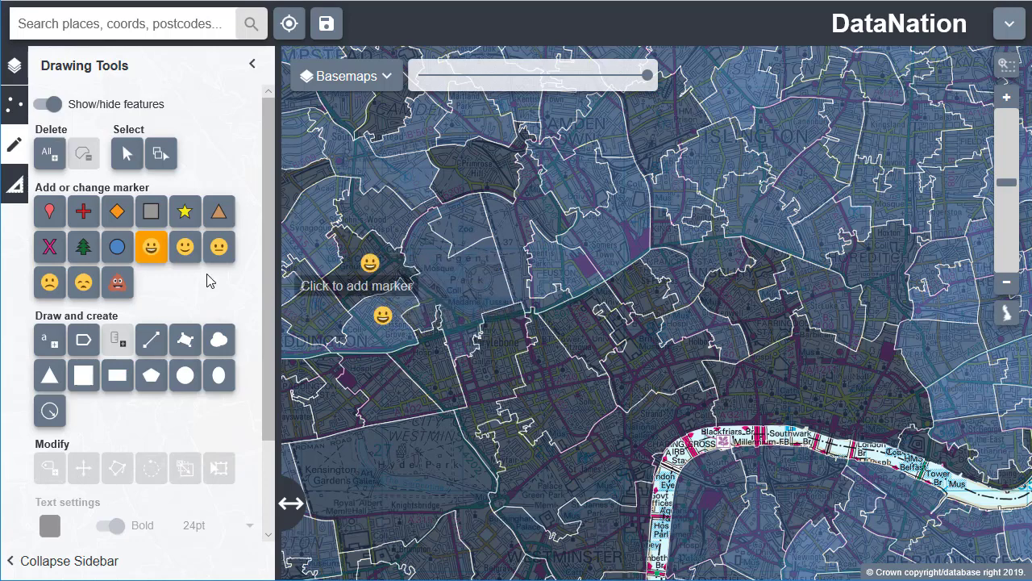
Show the measurement tools, and try the sidebar by collapsing, expanding and narrowing it
{"action": "left_click", "coordinate": [17, 186]}
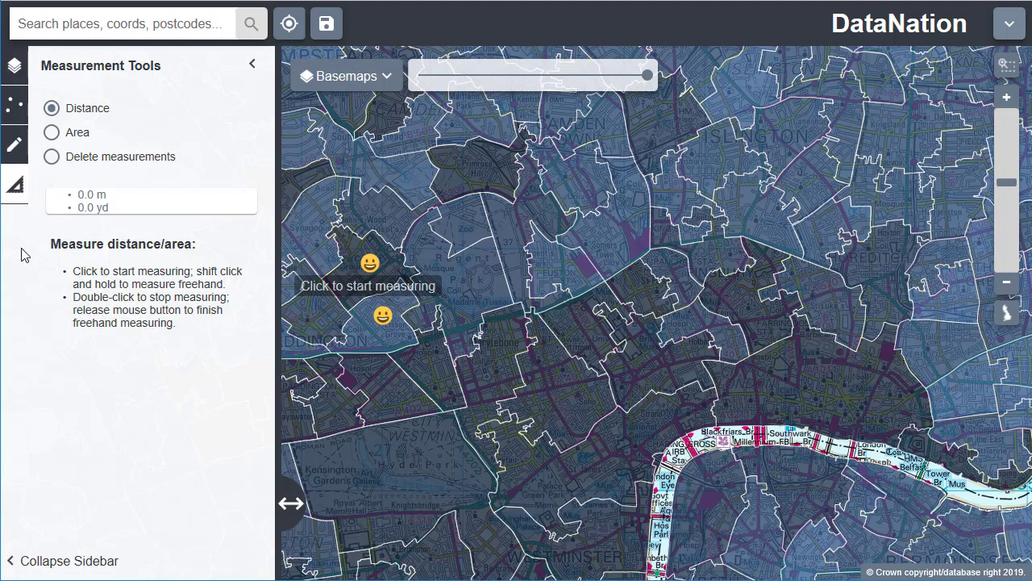
{"action": "left_click", "coordinate": [82, 560]}
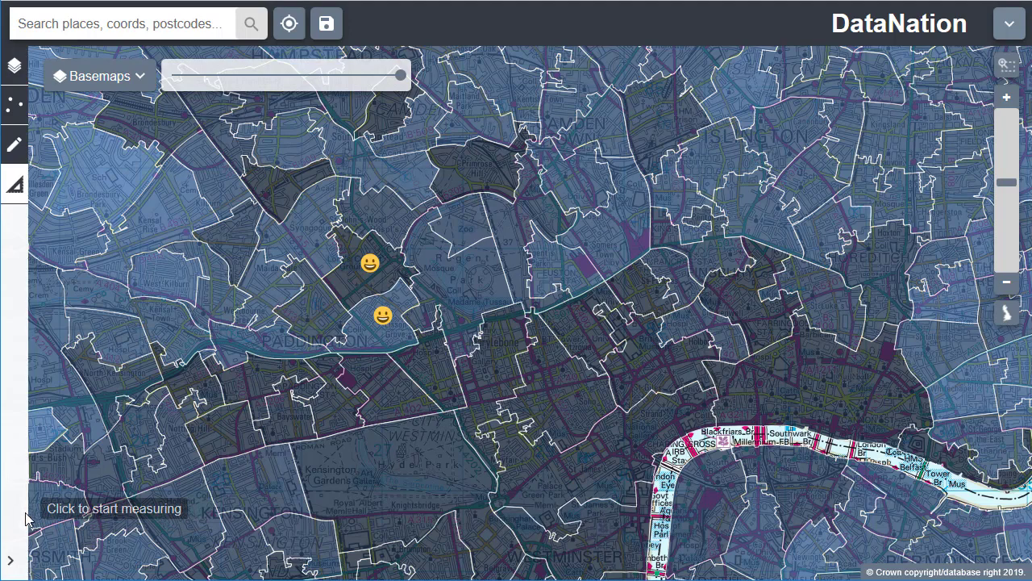
{"action": "left_click", "coordinate": [10, 559]}
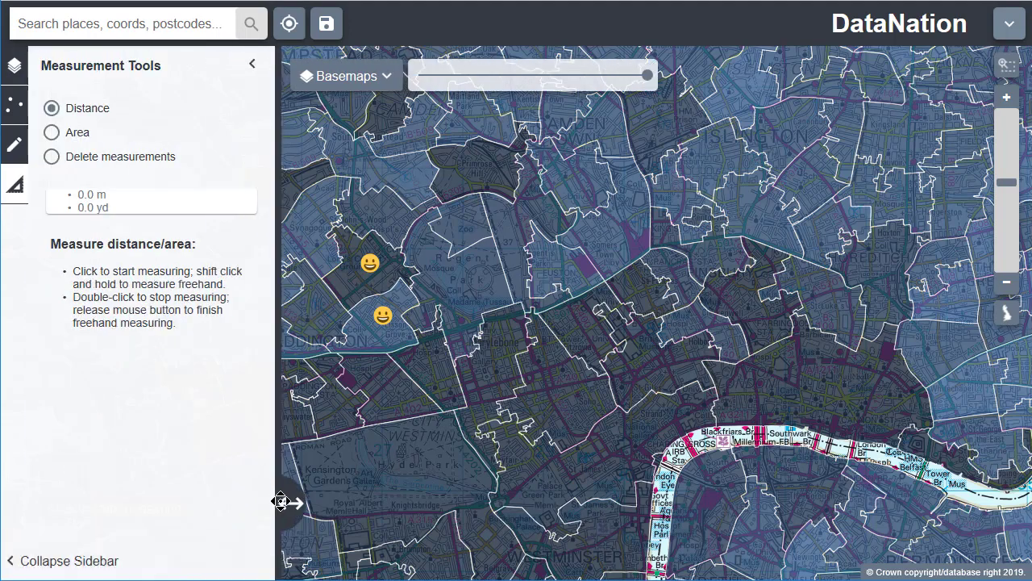
{"action": "left_click_drag", "start_coordinate": [277, 461], "coordinate": [161, 461]}
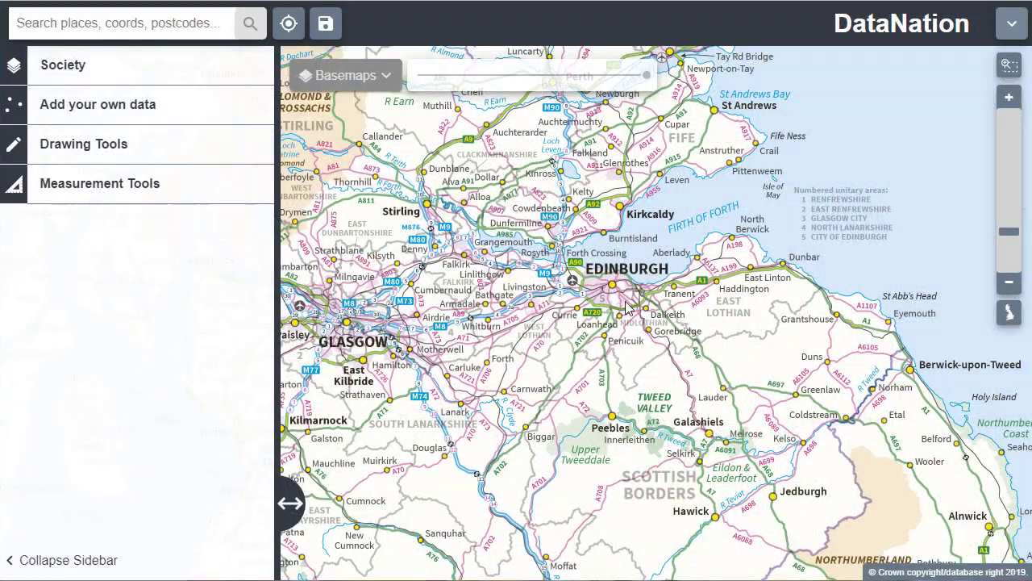
Display the No qualification layer from the Society data over Edinburgh
{"action": "scroll", "coordinate": [622, 309], "scroll_direction": "up", "scroll_amount": 3}
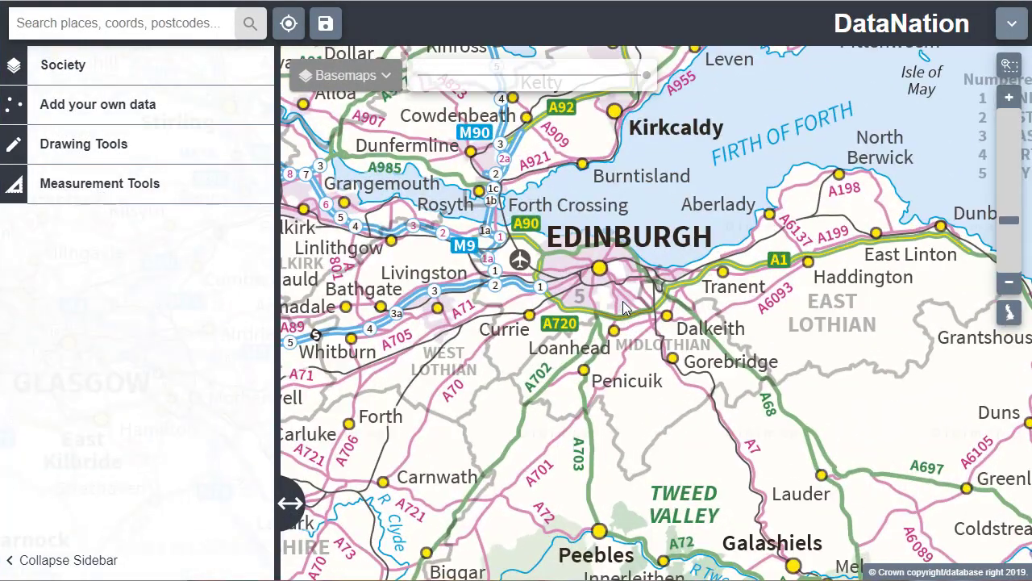
{"action": "scroll", "coordinate": [623, 309], "scroll_direction": "up", "scroll_amount": 2}
{"action": "scroll", "coordinate": [606, 311], "scroll_direction": "up", "scroll_amount": 2}
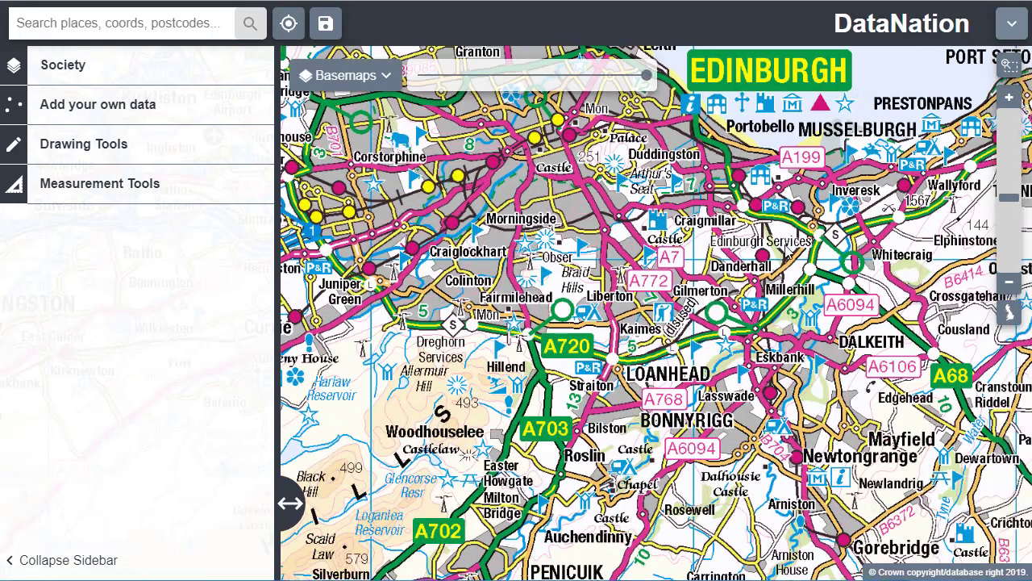
{"action": "left_click_drag", "start_coordinate": [787, 252], "coordinate": [774, 343]}
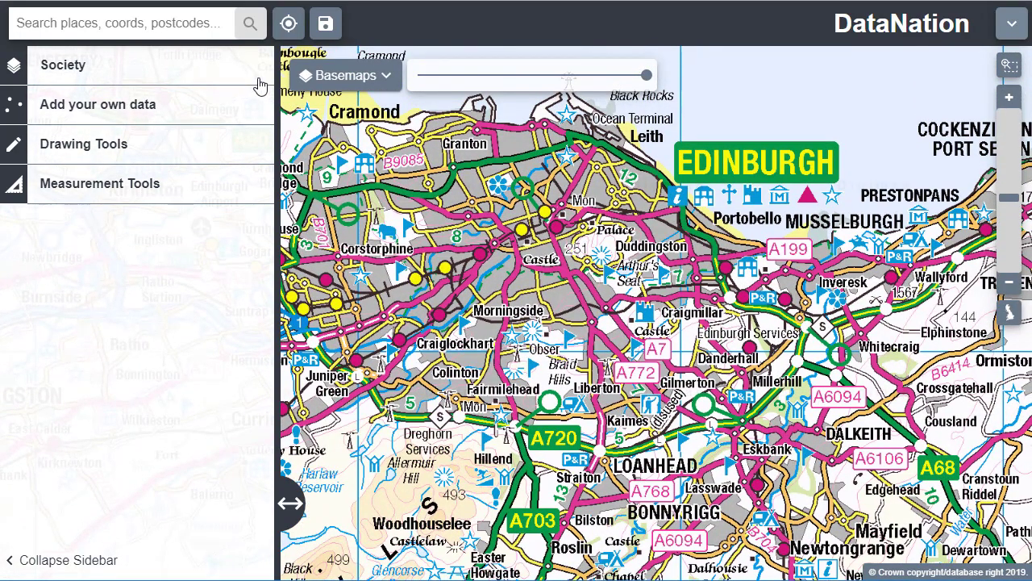
{"action": "left_click", "coordinate": [84, 69]}
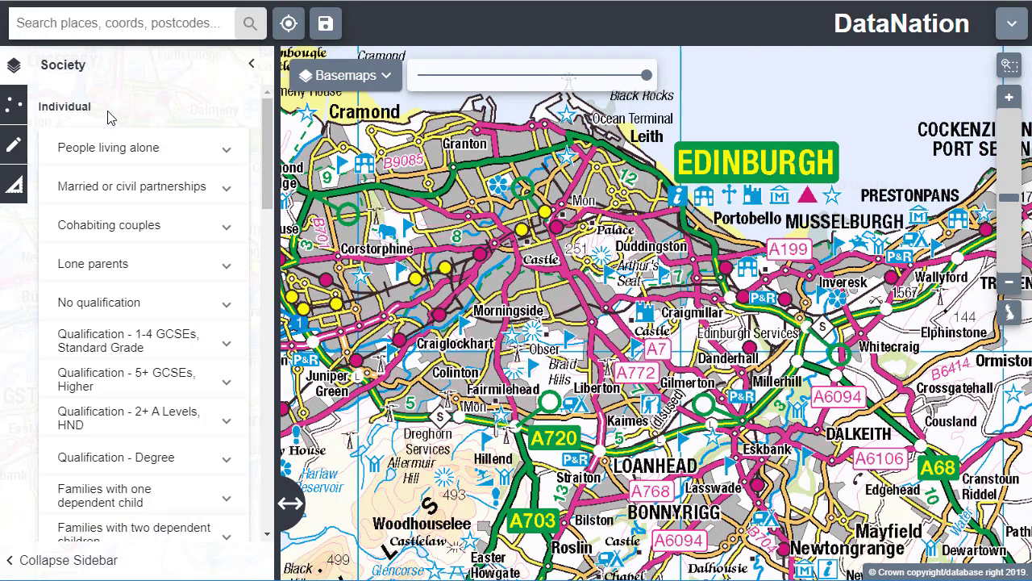
{"action": "left_click", "coordinate": [206, 308]}
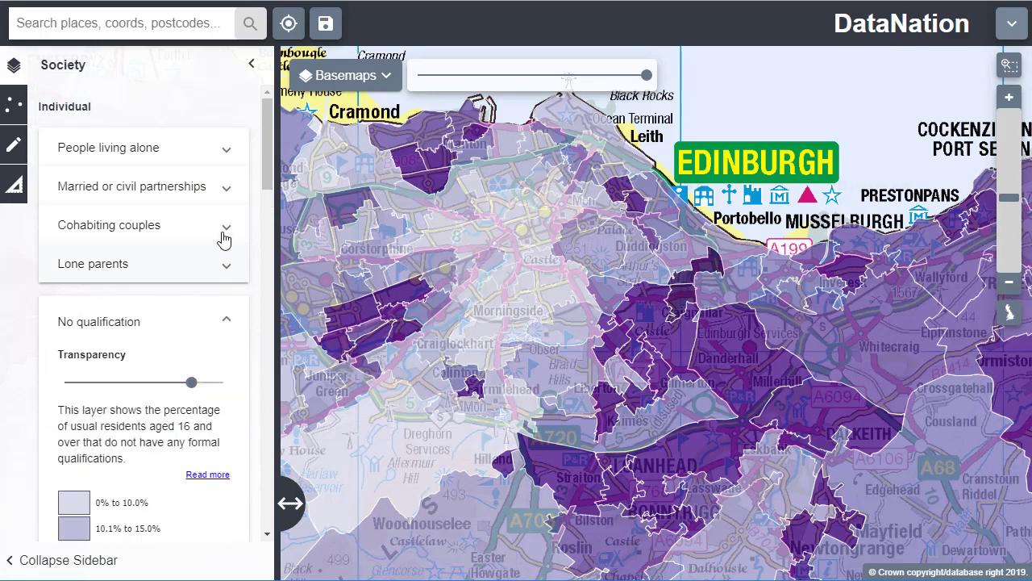
Examine the layer's legend and shading around Edinburgh, and select the Drylaw area to read its qualification figures
{"action": "left_click_drag", "start_coordinate": [270, 157], "coordinate": [269, 208]}
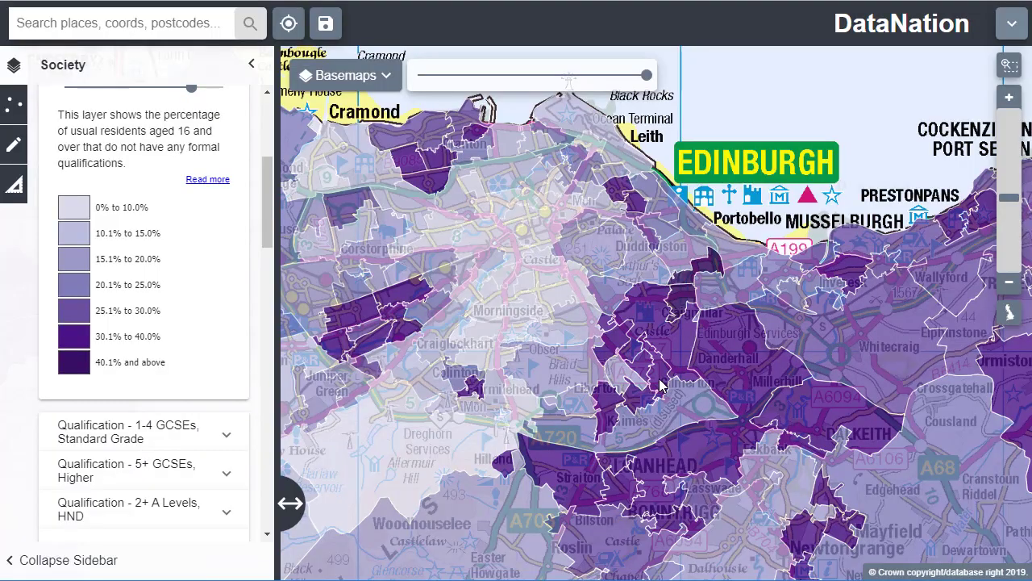
{"action": "left_click_drag", "start_coordinate": [576, 355], "coordinate": [667, 347]}
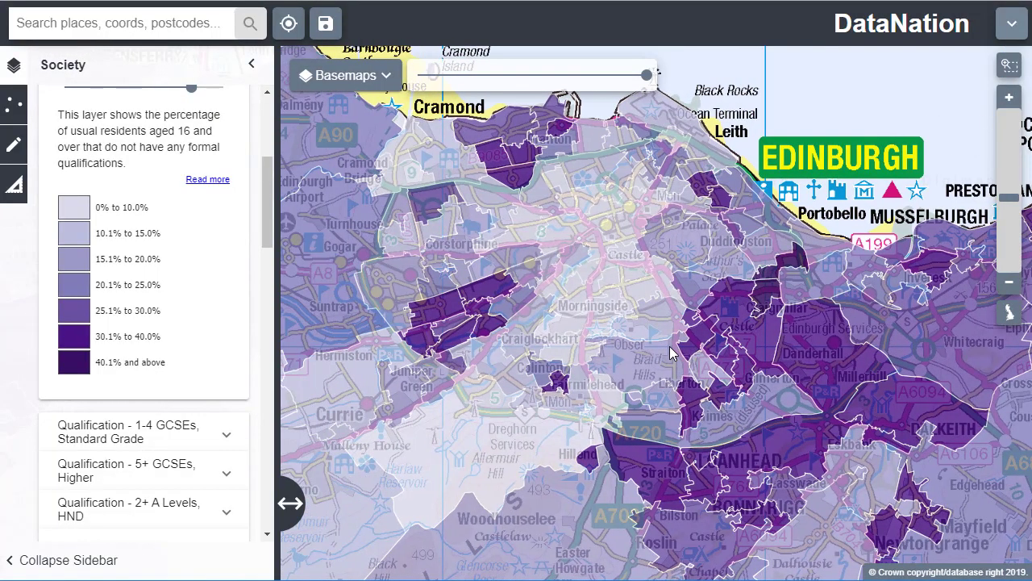
{"action": "scroll", "coordinate": [457, 352], "scroll_direction": "up", "scroll_amount": 2}
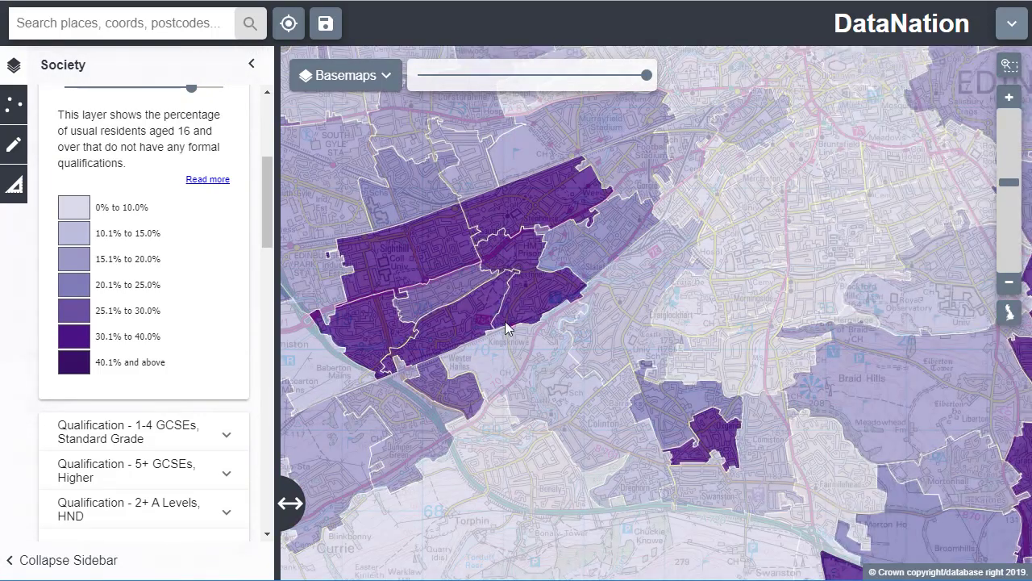
{"action": "left_click_drag", "start_coordinate": [653, 209], "coordinate": [656, 426]}
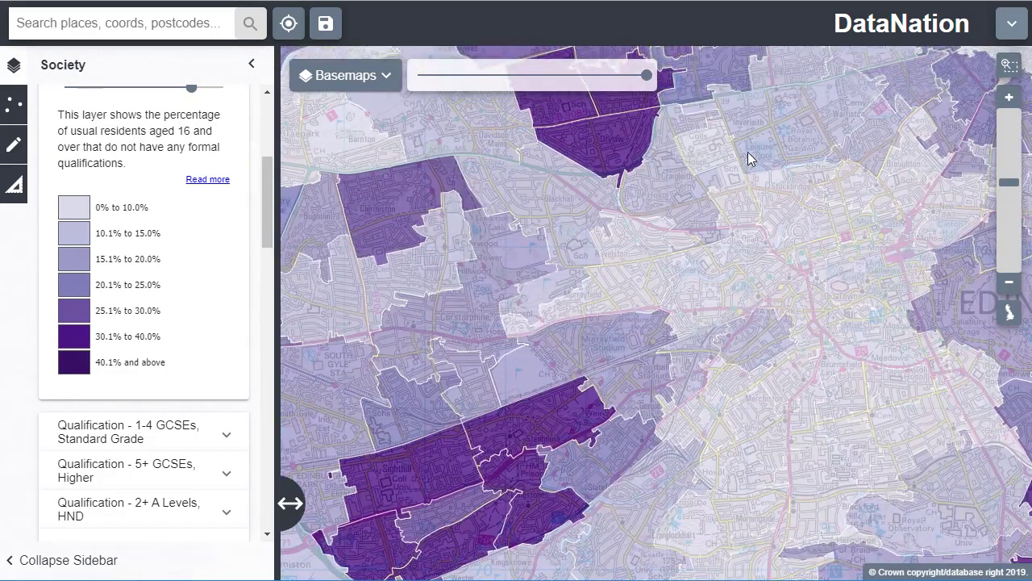
{"action": "left_click_drag", "start_coordinate": [746, 153], "coordinate": [643, 313]}
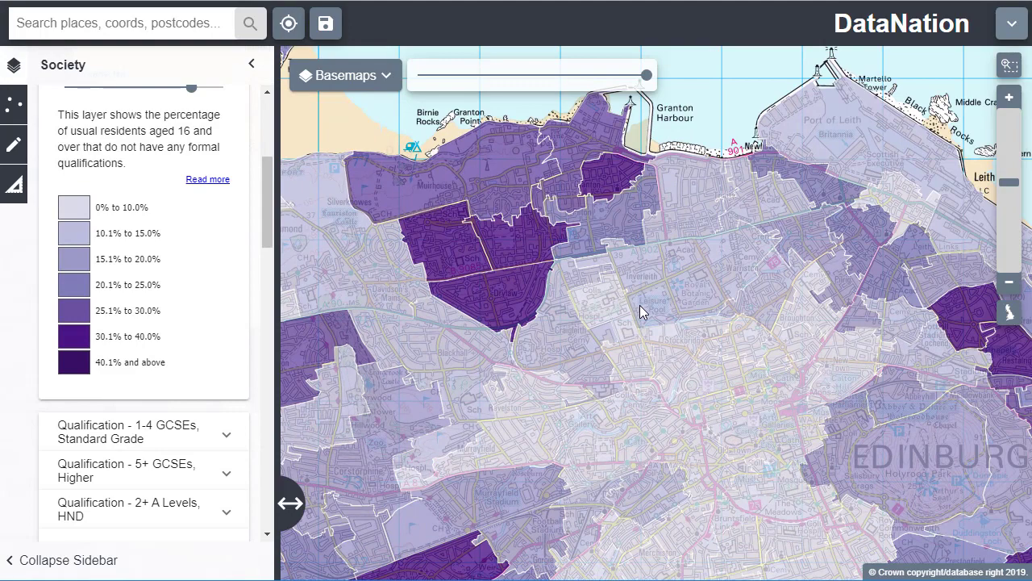
{"action": "left_click", "coordinate": [510, 302]}
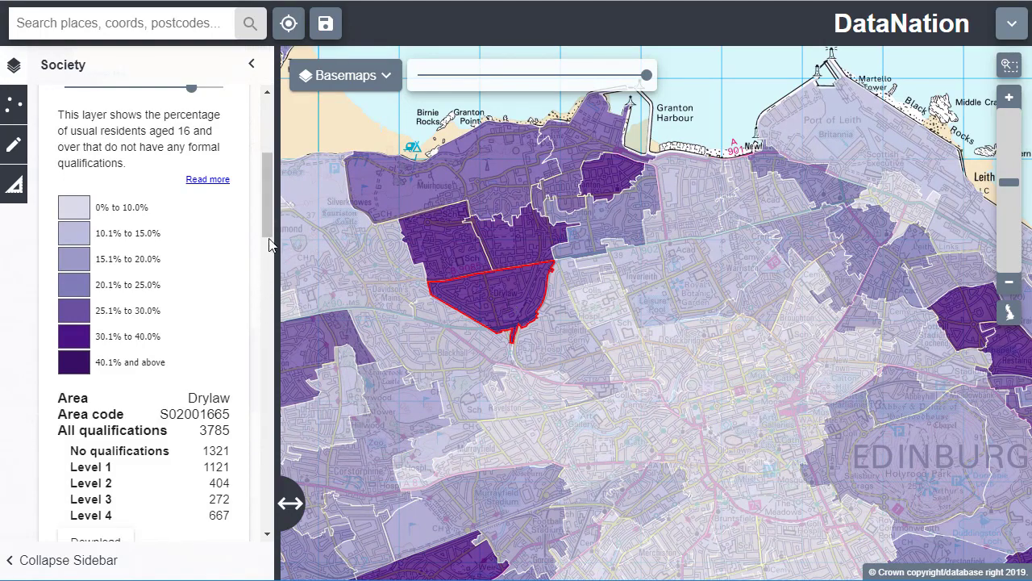
{"action": "left_click_drag", "start_coordinate": [270, 212], "coordinate": [270, 244]}
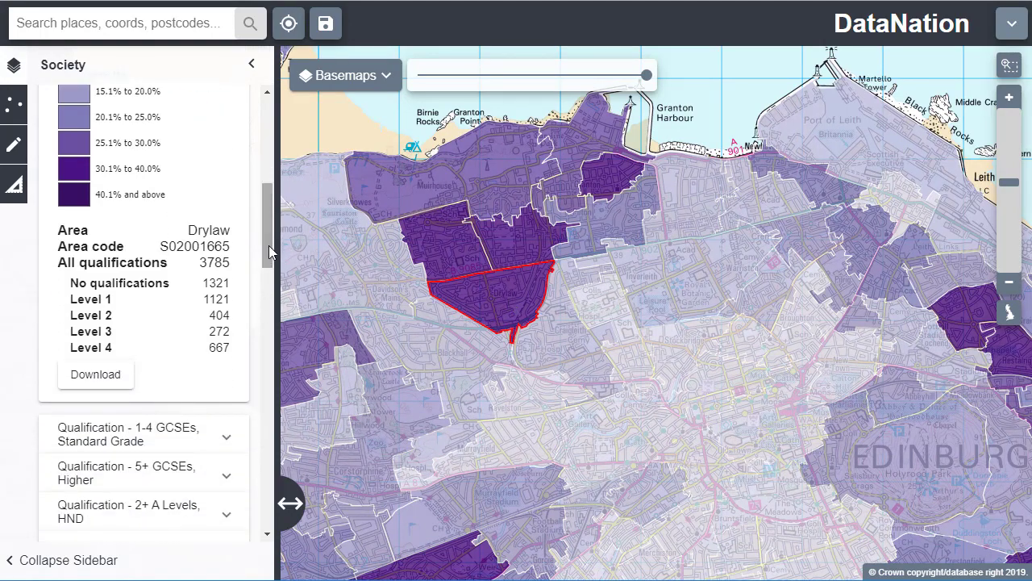
View the pie chart of Drylaw's qualification levels, inspect the Level 3 slice, and close the chart
{"action": "left_click", "coordinate": [97, 313]}
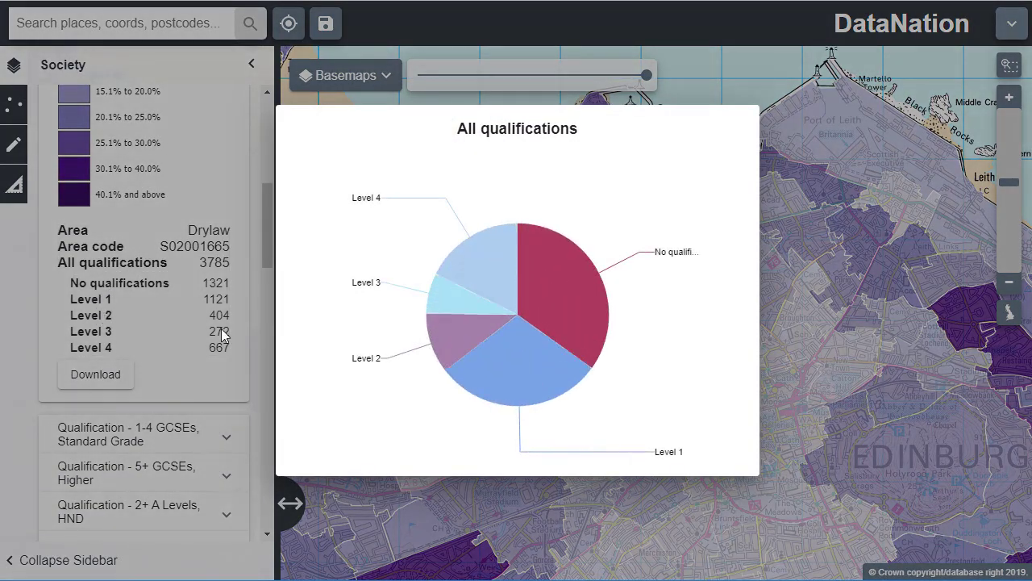
{"action": "mouse_move", "coordinate": [444, 301]}
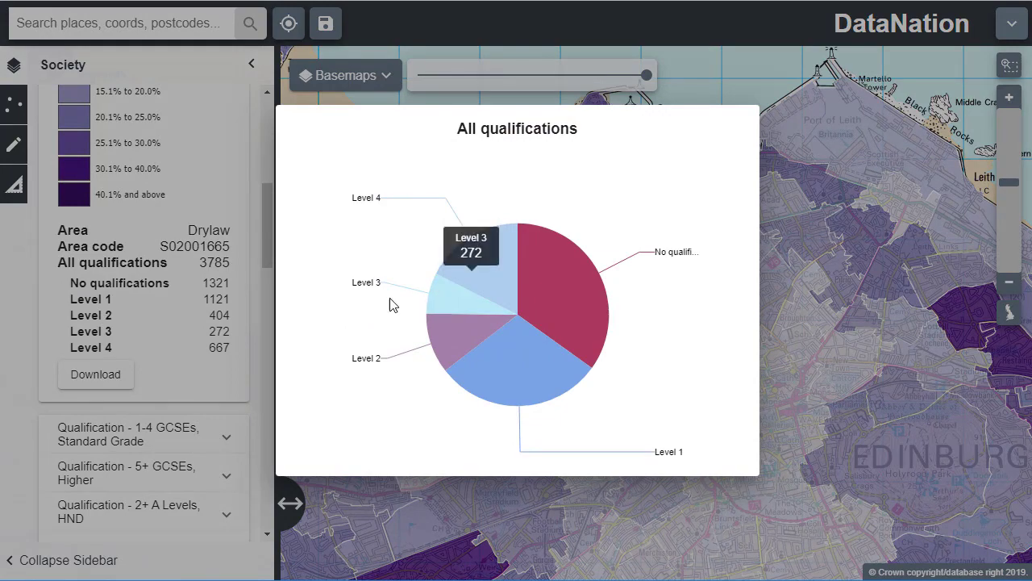
{"action": "left_click", "coordinate": [124, 314]}
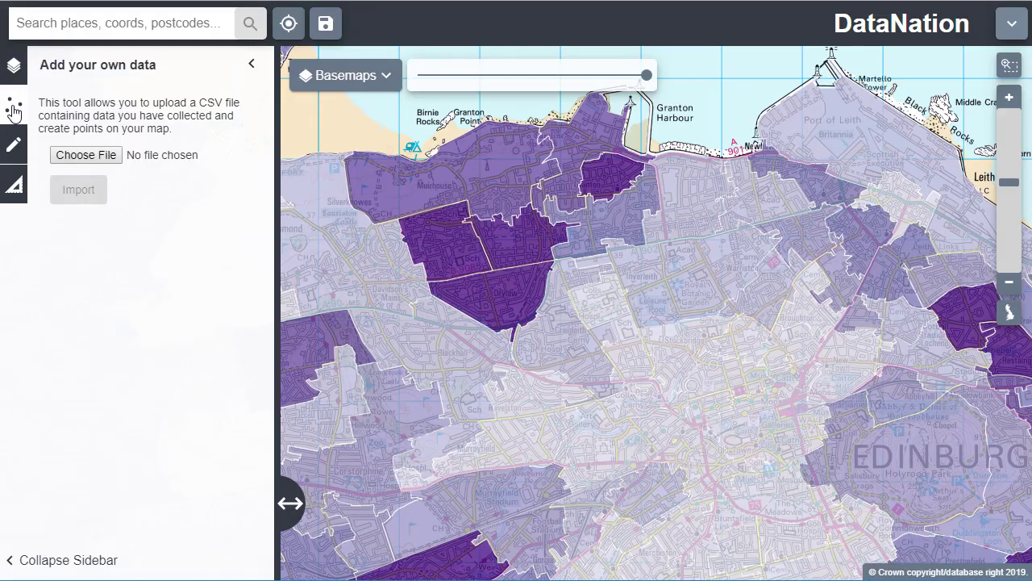
Import the file PEF Edin 100k.csv as point data on the map
{"action": "left_click", "coordinate": [87, 155]}
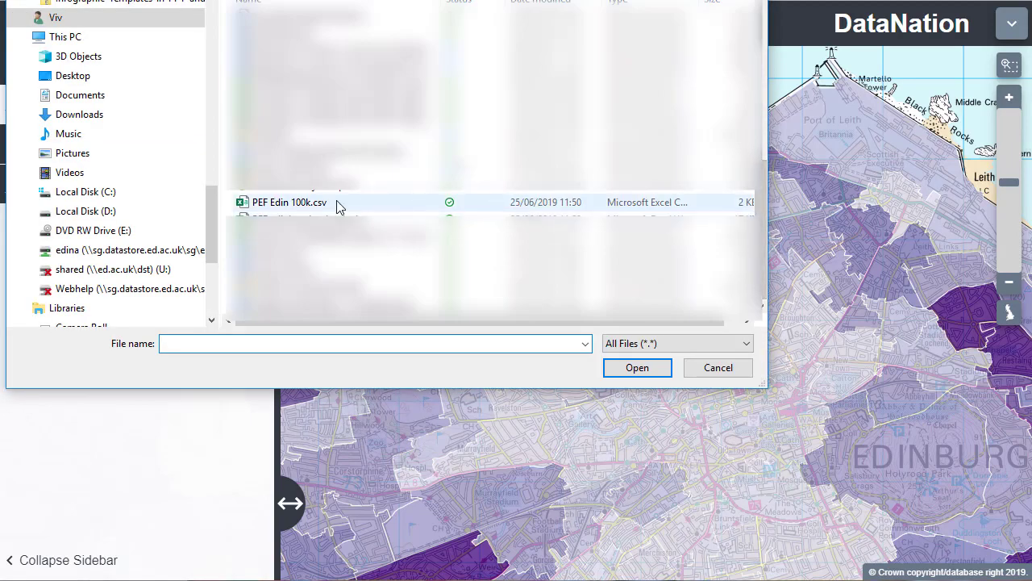
{"action": "left_click", "coordinate": [337, 205]}
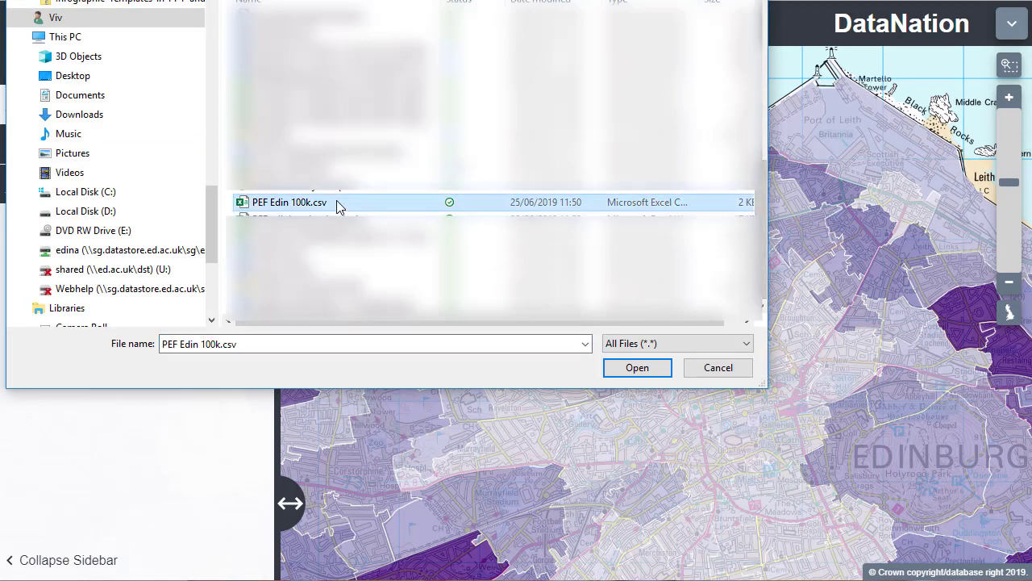
{"action": "left_click", "coordinate": [645, 372]}
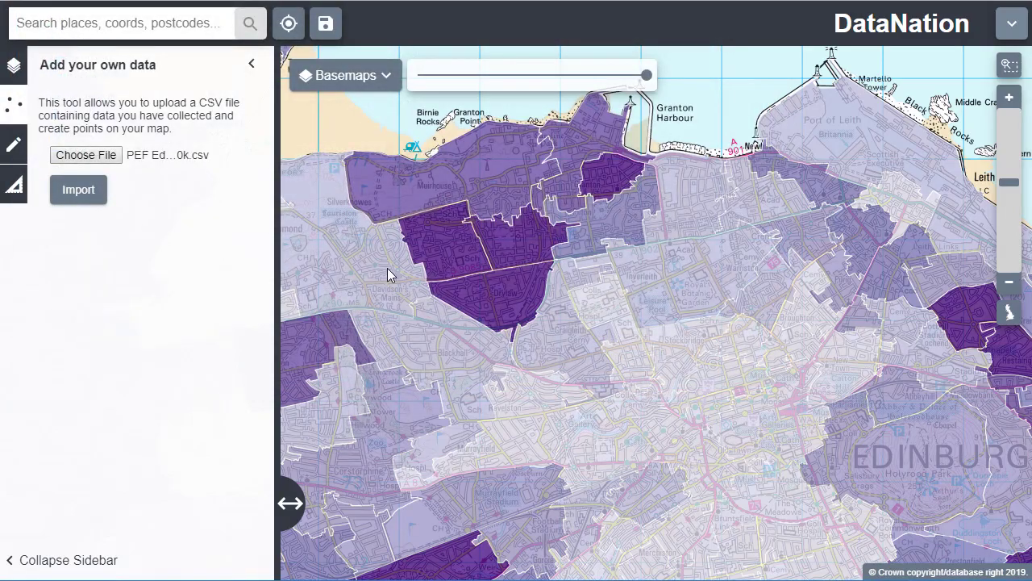
{"action": "left_click", "coordinate": [79, 194]}
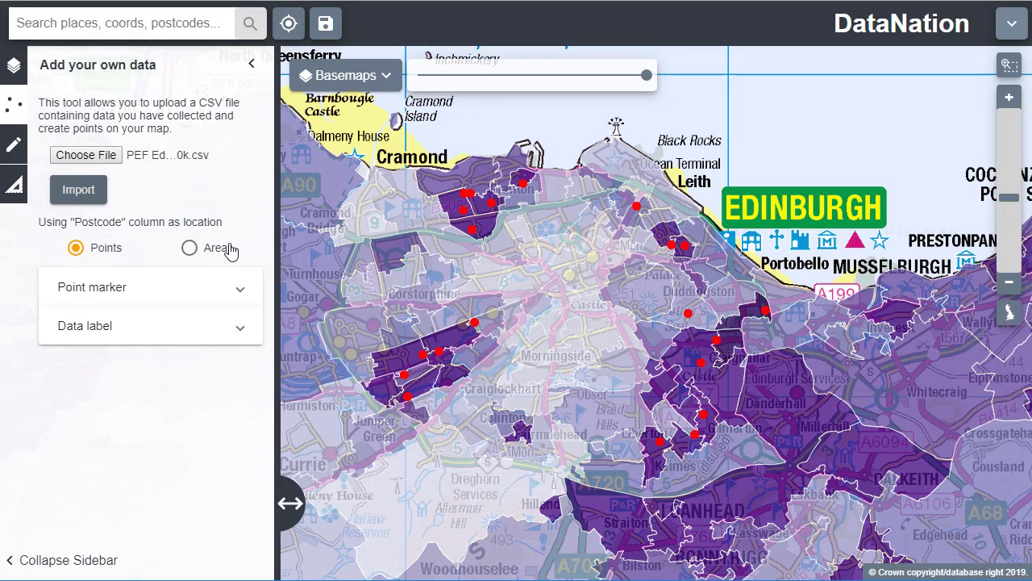
Style the imported points by the Stage variable, with balloon markers for Primary and diamond markers for Secondary
{"action": "left_click", "coordinate": [235, 290]}
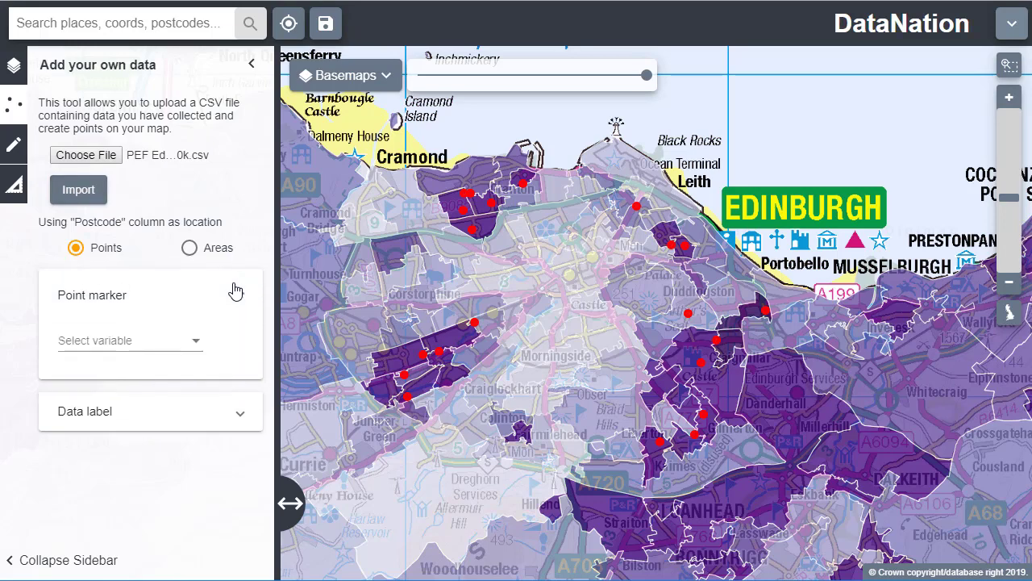
{"action": "left_click", "coordinate": [193, 346]}
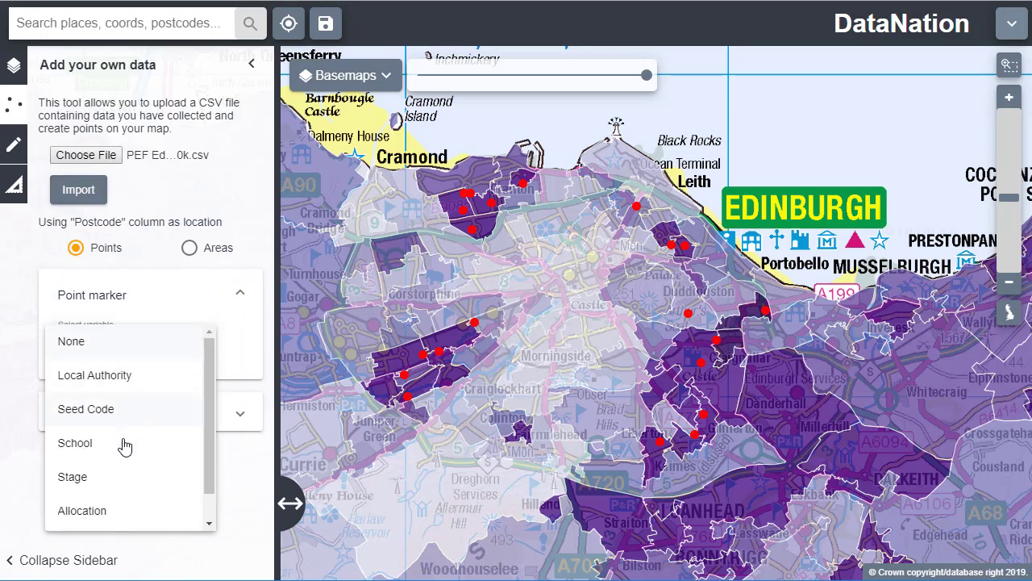
{"action": "left_click", "coordinate": [120, 477]}
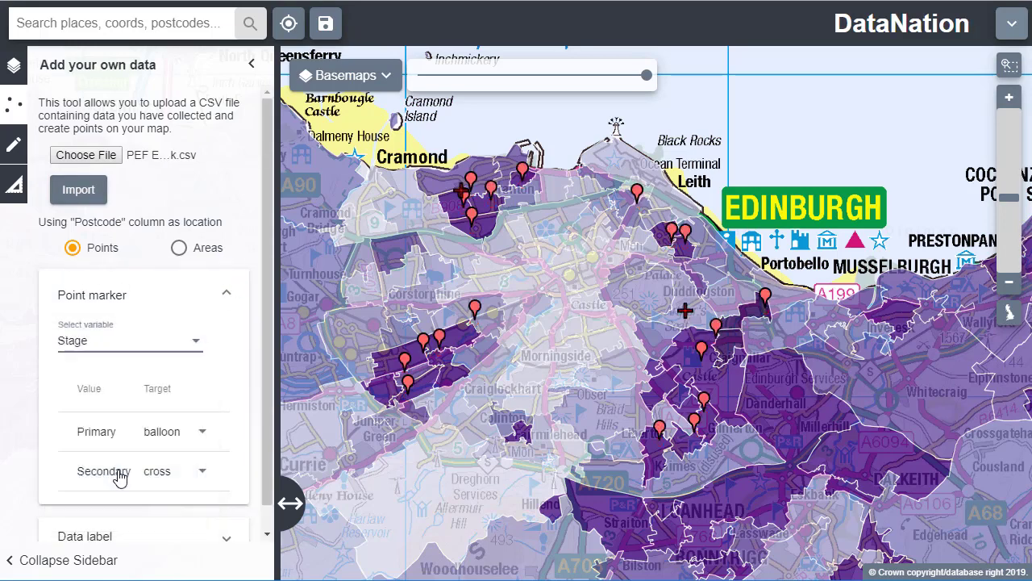
{"action": "left_click", "coordinate": [199, 476]}
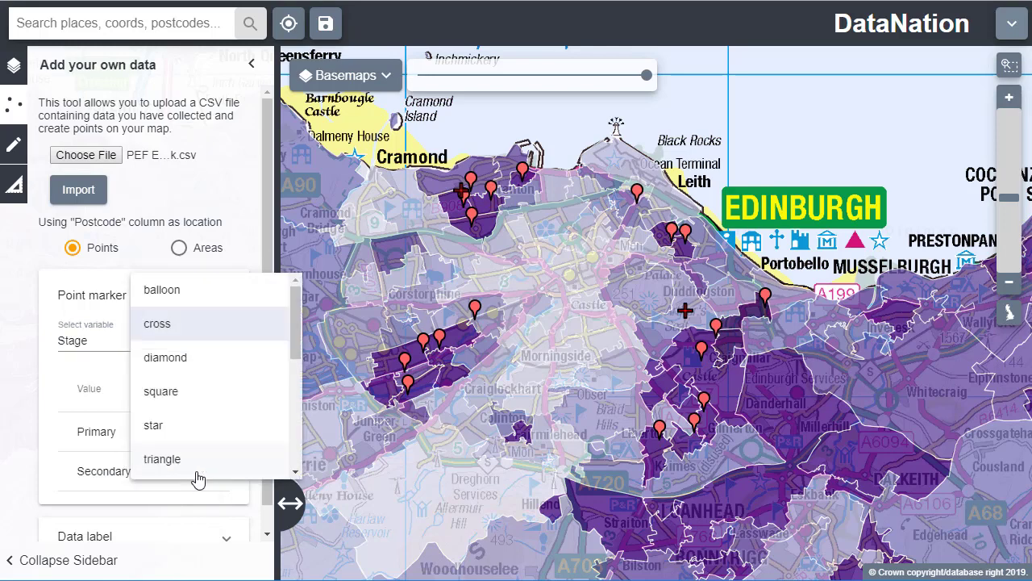
{"action": "left_click", "coordinate": [190, 366]}
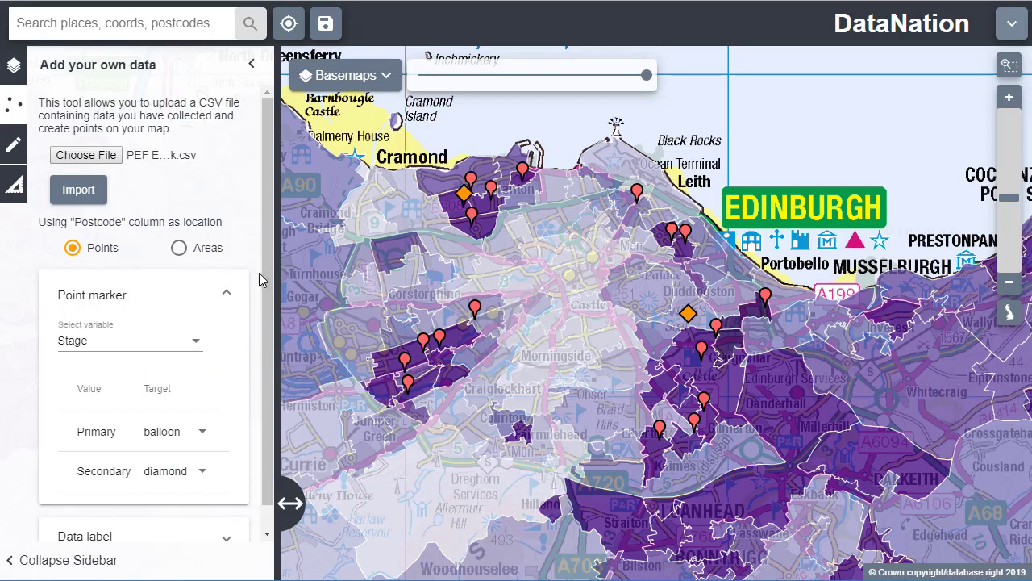
Label the imported points with their Allocation values
{"action": "scroll", "coordinate": [258, 317], "scroll_direction": "down", "scroll_amount": 1}
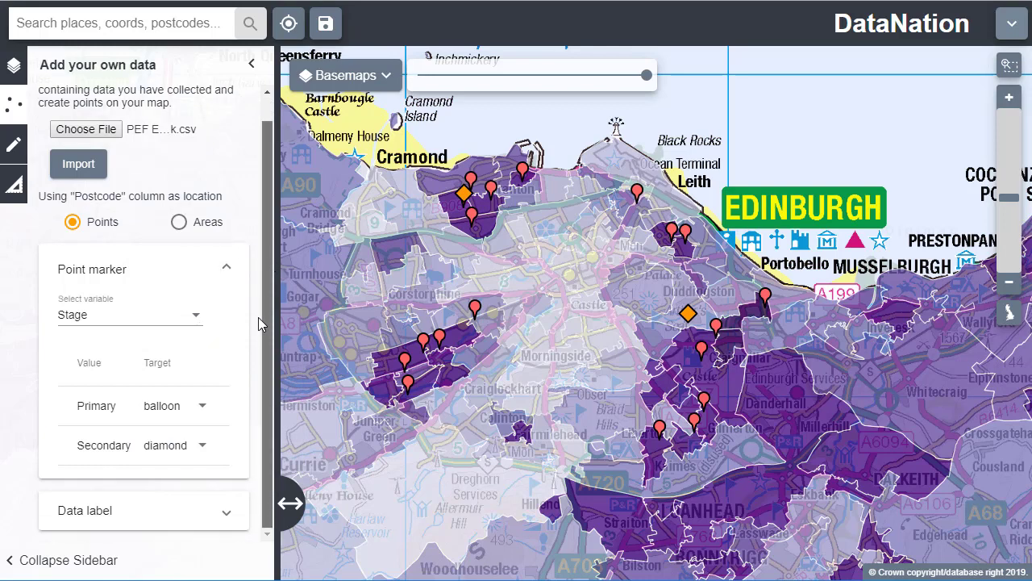
{"action": "left_click", "coordinate": [225, 513]}
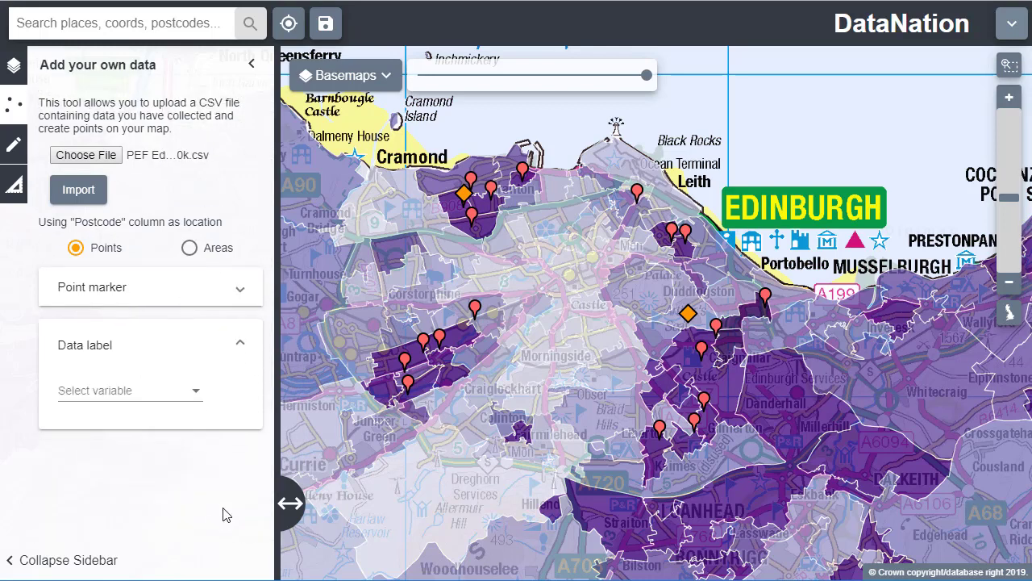
{"action": "left_click", "coordinate": [196, 395]}
{"action": "left_click", "coordinate": [149, 379]}
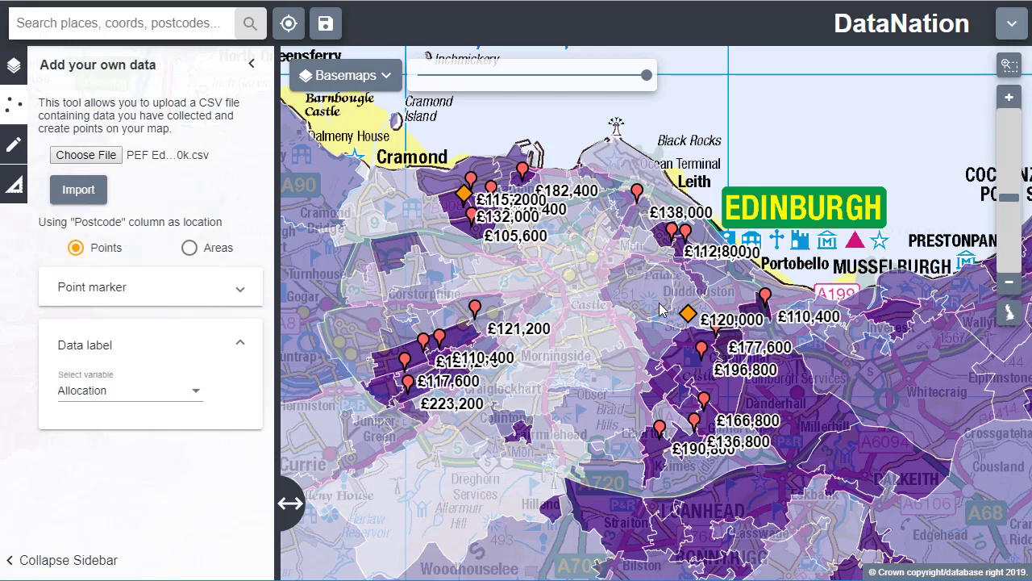
Examine all the marker information for the primary school point at Craigmillar in south-east Edinburgh, and close it
{"action": "left_click_drag", "start_coordinate": [659, 309], "coordinate": [601, 311]}
{"action": "scroll", "coordinate": [637, 349], "scroll_direction": "up", "scroll_amount": 3}
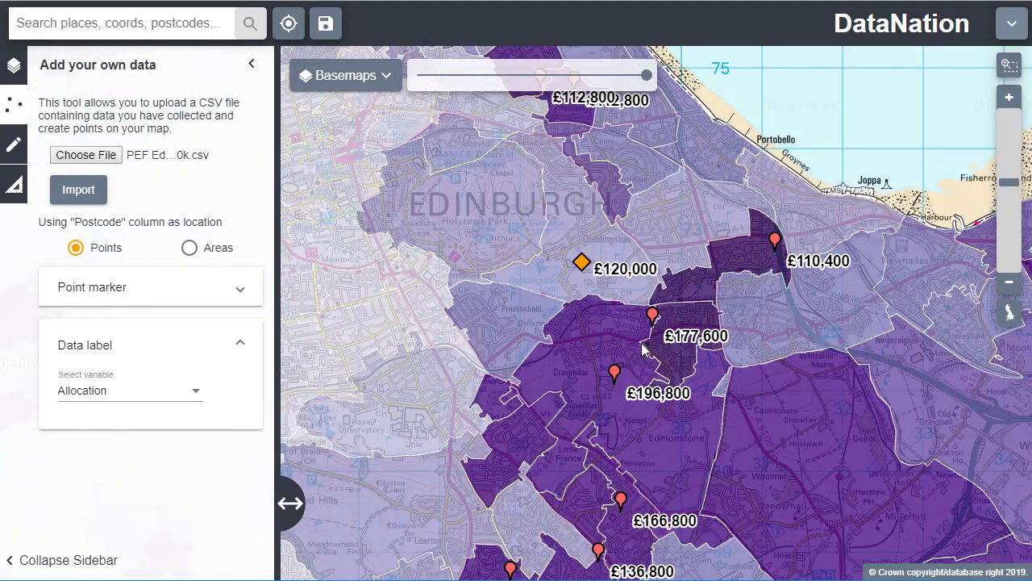
{"action": "scroll", "coordinate": [643, 351], "scroll_direction": "up", "scroll_amount": 1}
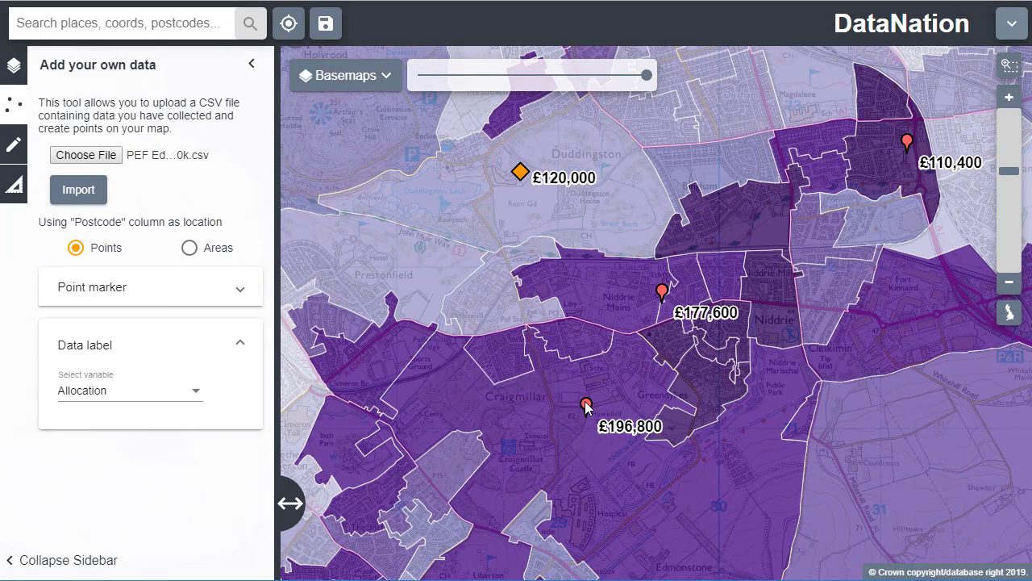
{"action": "left_click", "coordinate": [586, 404]}
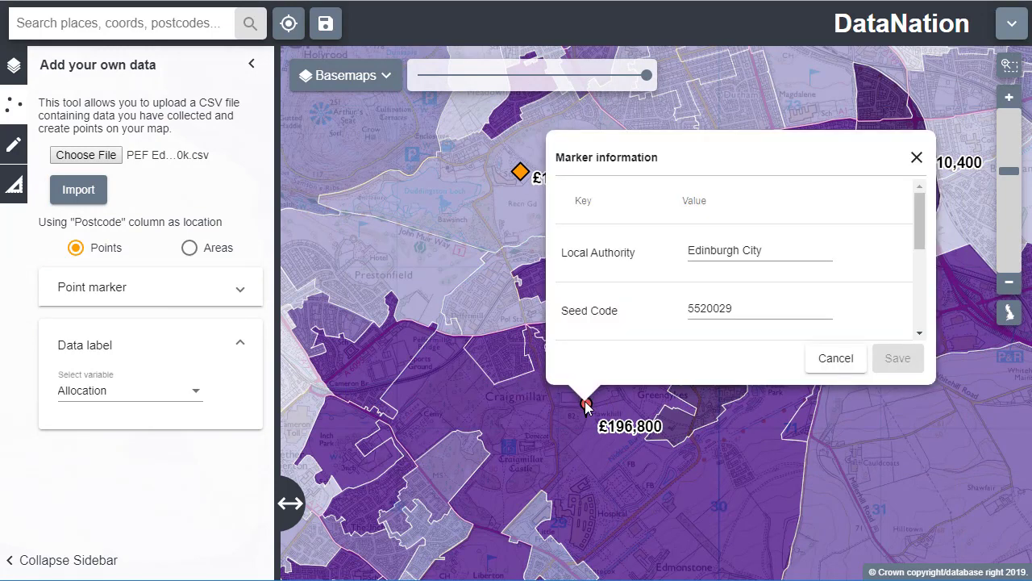
{"action": "left_click_drag", "start_coordinate": [920, 217], "coordinate": [916, 300]}
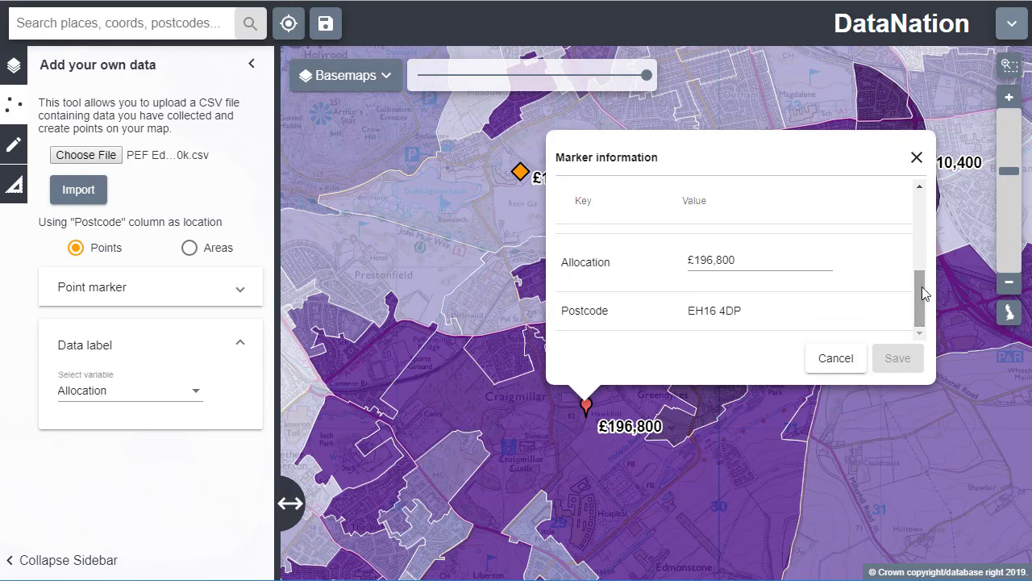
{"action": "left_click", "coordinate": [917, 157]}
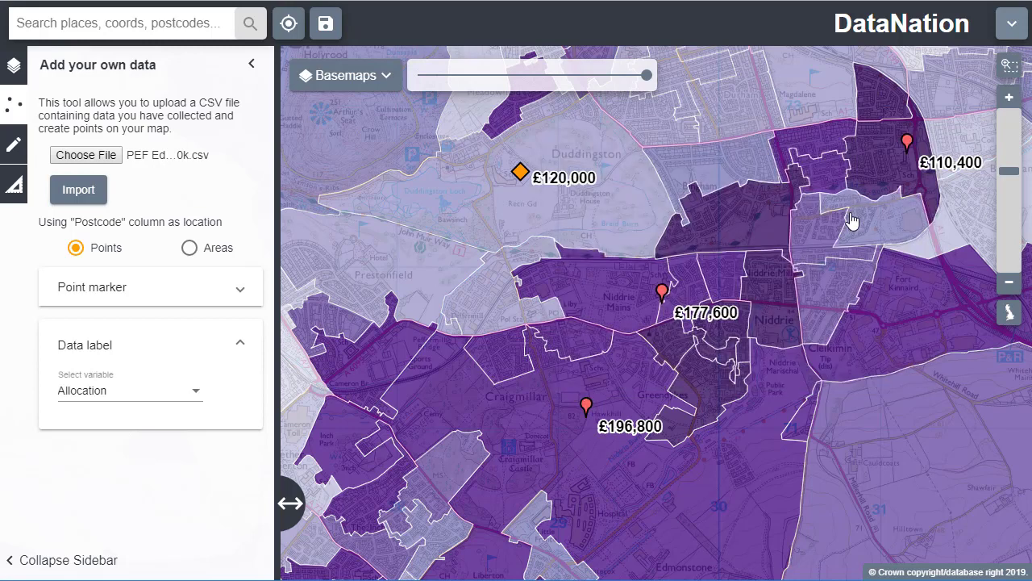
Remove the data labels from the imported points by setting the label variable to None
{"action": "left_click", "coordinate": [196, 394]}
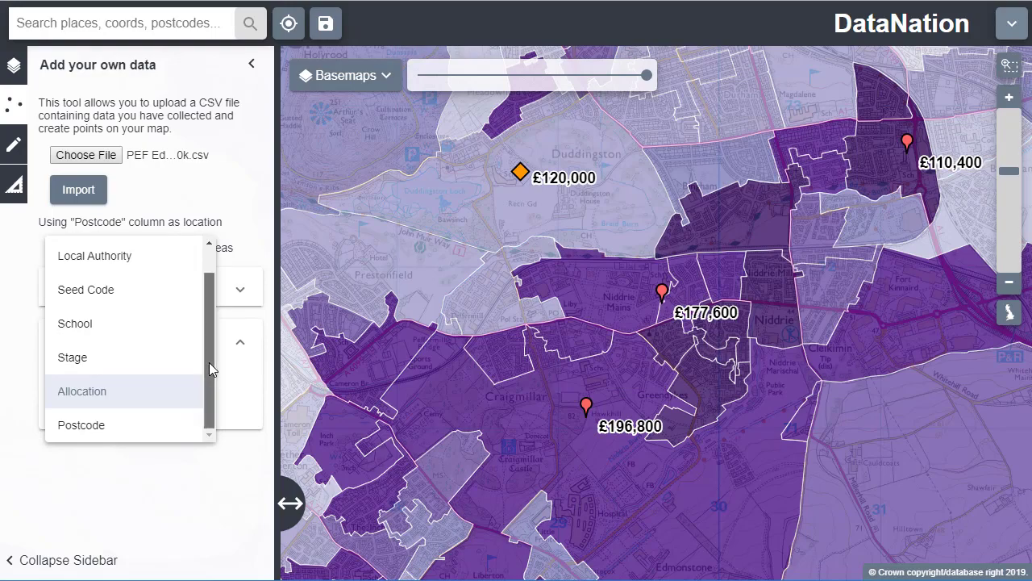
{"action": "left_click_drag", "start_coordinate": [208, 363], "coordinate": [205, 299]}
{"action": "left_click", "coordinate": [153, 266]}
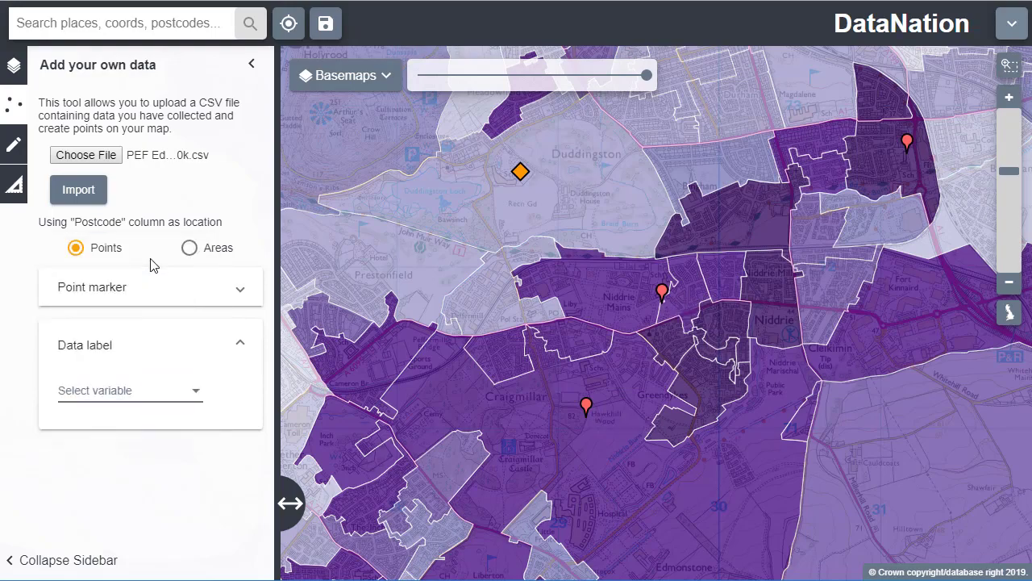
Turn off the No qualification layer and display the Households with no cars layer over the whole of Edinburgh
{"action": "scroll", "coordinate": [780, 376], "scroll_direction": "down", "scroll_amount": 1}
{"action": "scroll", "coordinate": [780, 382], "scroll_direction": "down", "scroll_amount": 1}
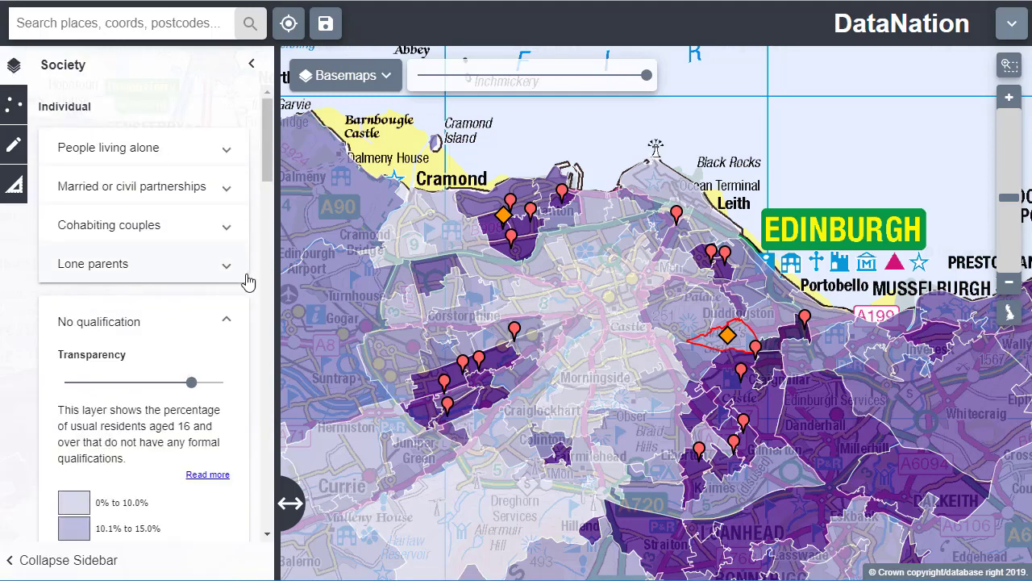
{"action": "left_click", "coordinate": [230, 322]}
{"action": "scroll", "coordinate": [231, 322], "scroll_direction": "down", "scroll_amount": 3}
{"action": "scroll", "coordinate": [231, 323], "scroll_direction": "down", "scroll_amount": 10}
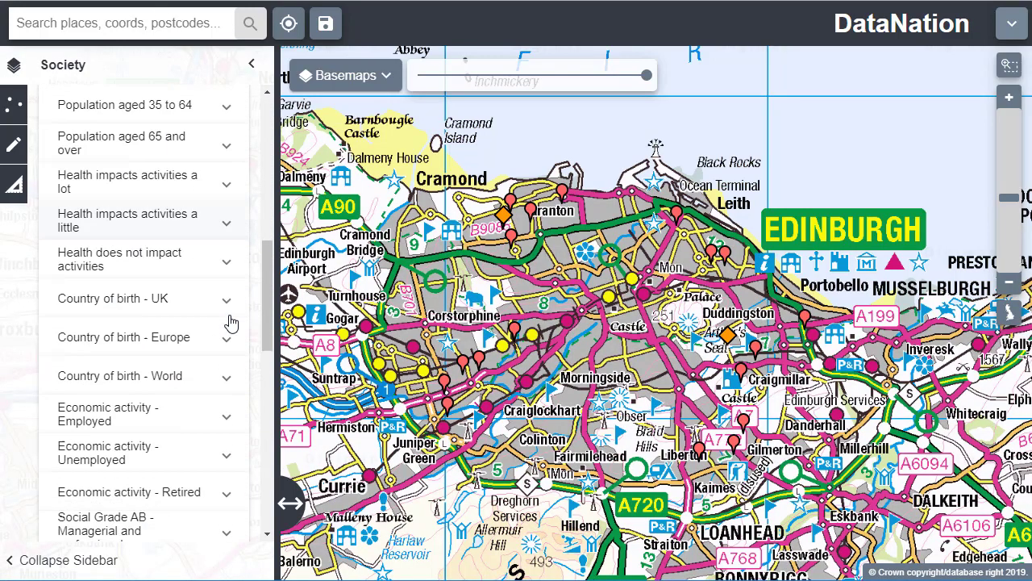
{"action": "left_click", "coordinate": [188, 189]}
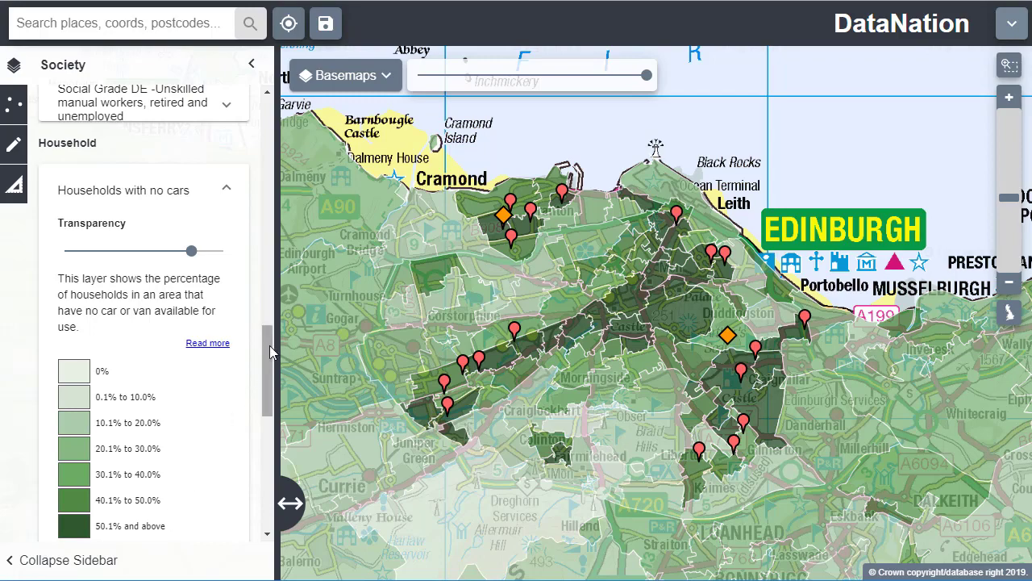
Display the Households that are socially rented layer, and replace it with the Neighbourhood descriptions layer and its full legend
{"action": "left_click_drag", "start_coordinate": [267, 346], "coordinate": [272, 427]}
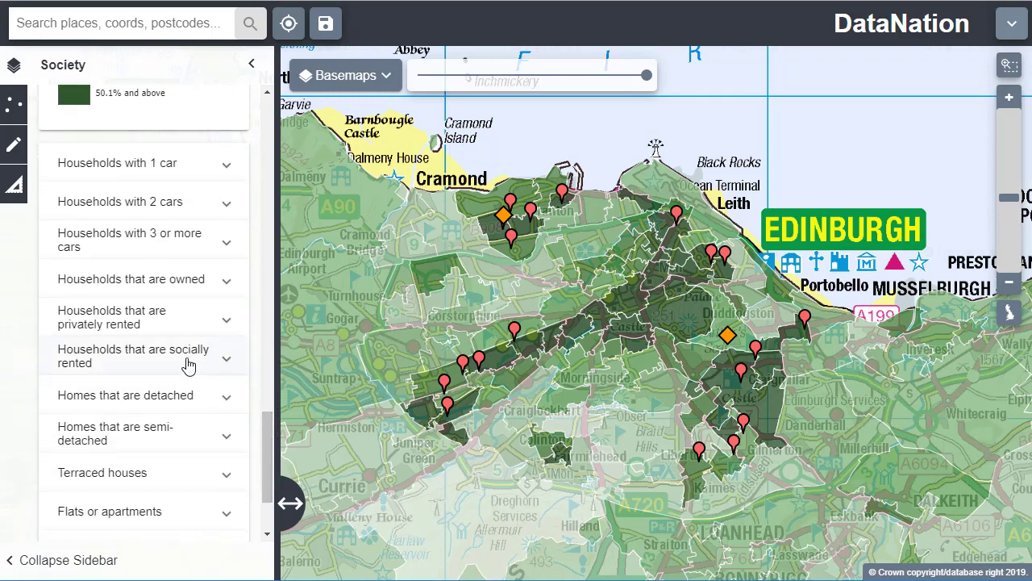
{"action": "left_click", "coordinate": [189, 365]}
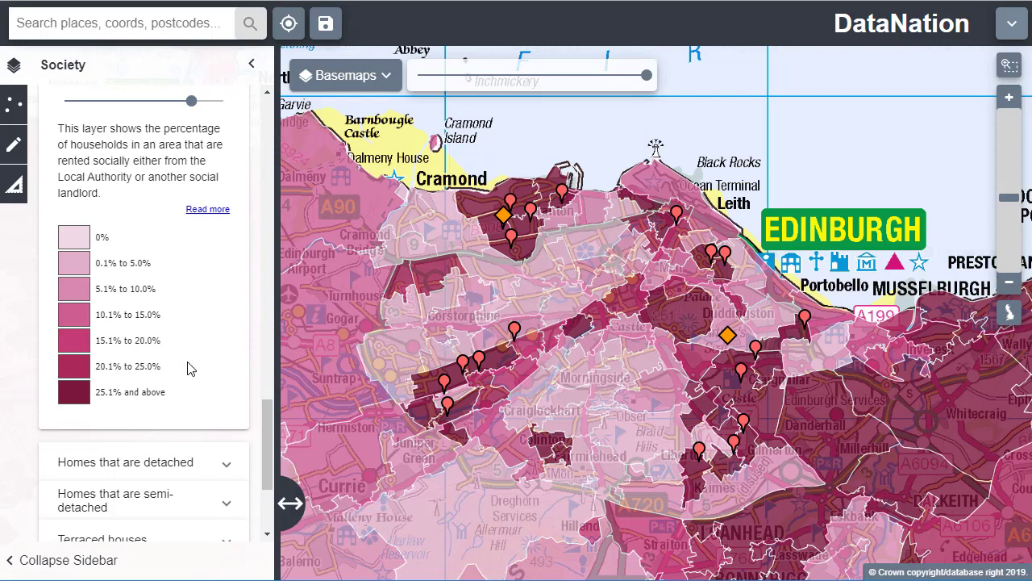
{"action": "left_click_drag", "start_coordinate": [267, 443], "coordinate": [267, 483]}
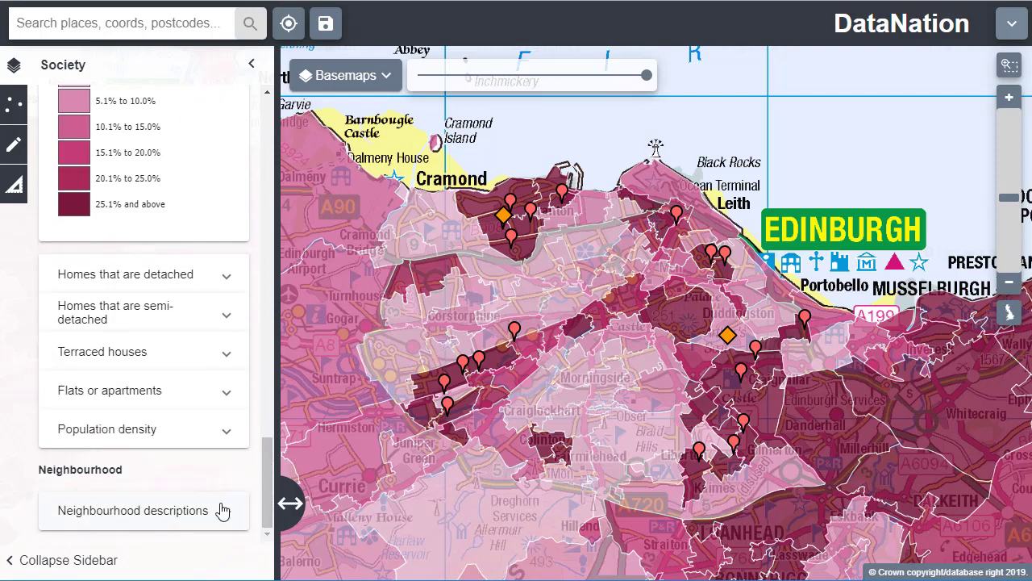
{"action": "left_click", "coordinate": [222, 510]}
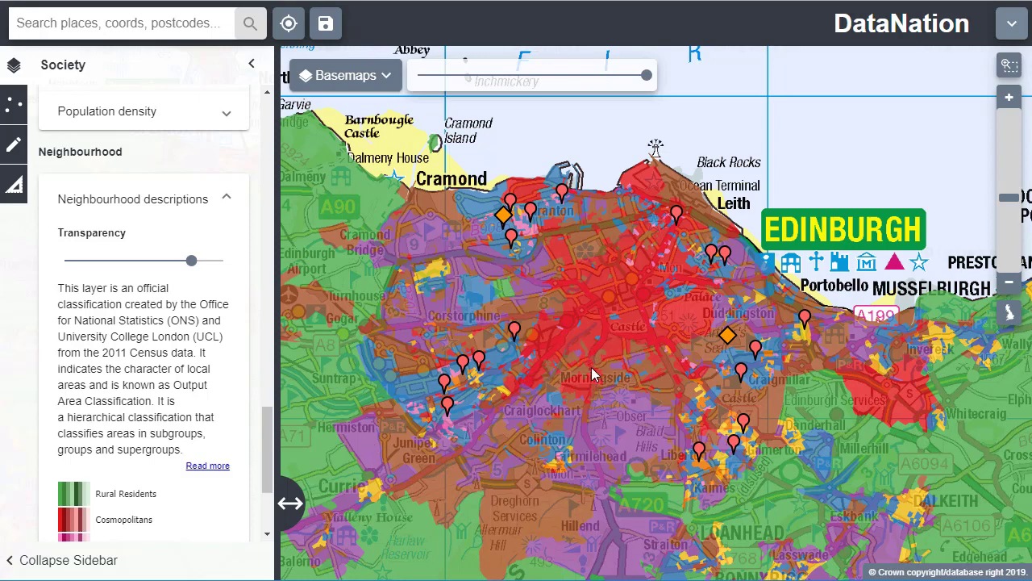
{"action": "left_click_drag", "start_coordinate": [270, 435], "coordinate": [271, 471]}
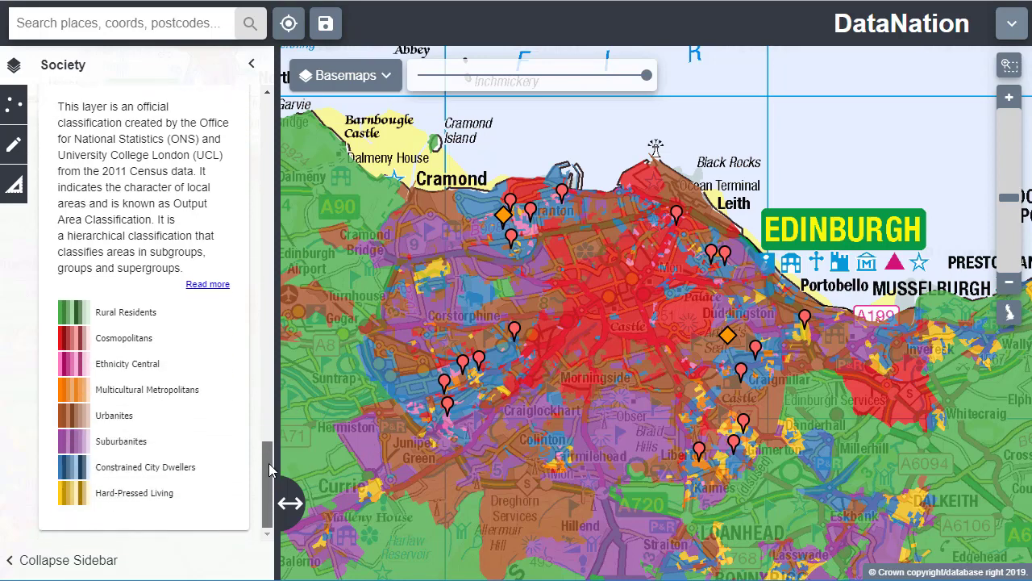
Select a Constrained City Dwellers area beside the southernmost marker west of Kingsknowe and read its neighbourhood description
{"action": "scroll", "coordinate": [454, 413], "scroll_direction": "up", "scroll_amount": 2}
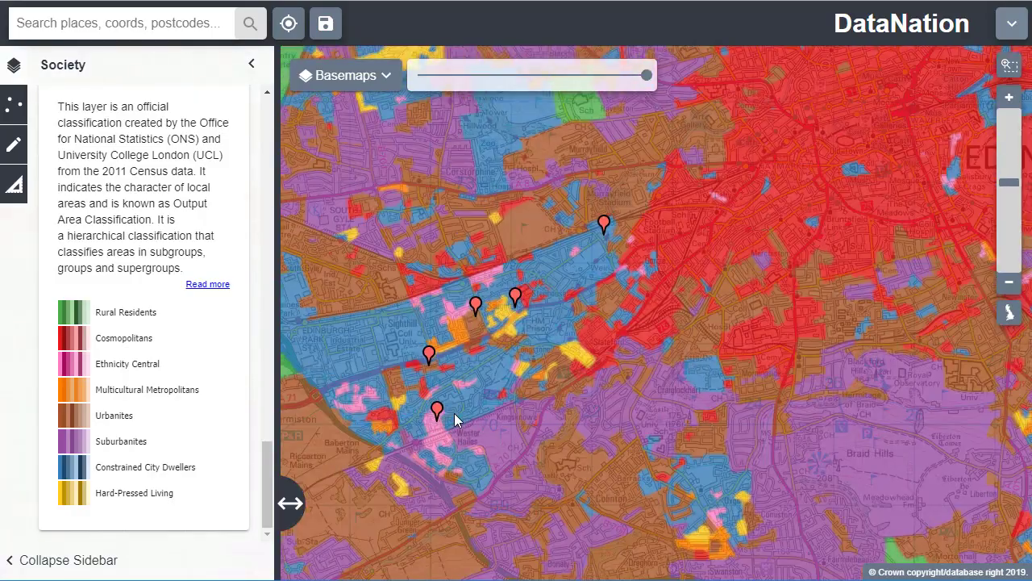
{"action": "scroll", "coordinate": [454, 415], "scroll_direction": "up", "scroll_amount": 1}
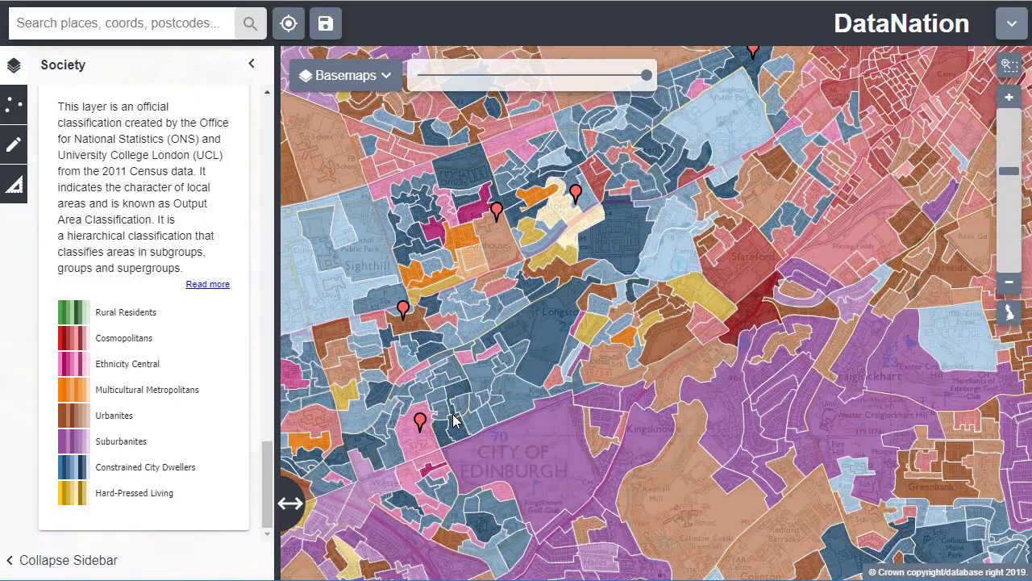
{"action": "scroll", "coordinate": [452, 413], "scroll_direction": "up", "scroll_amount": 1}
{"action": "left_click", "coordinate": [432, 380]}
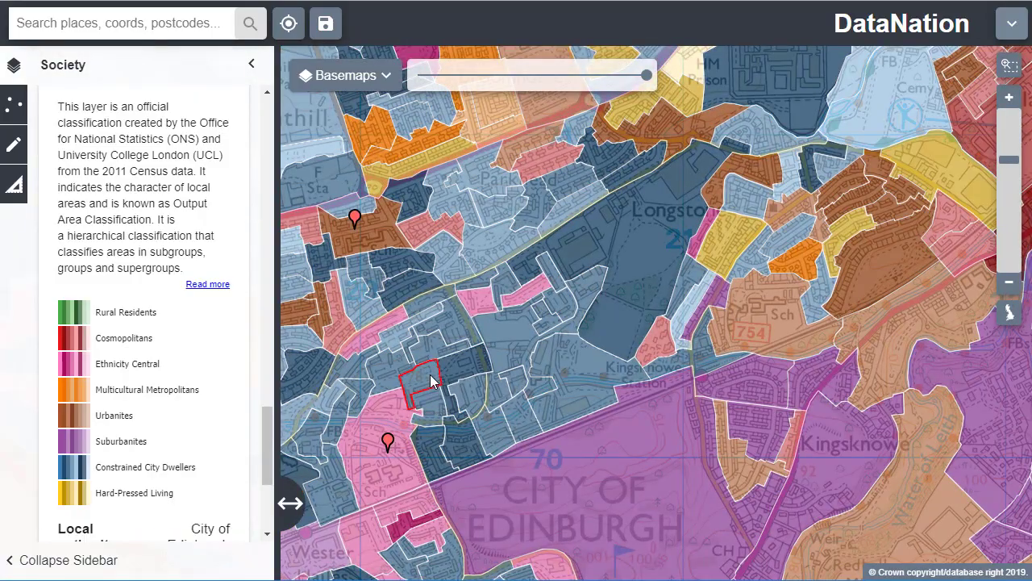
{"action": "left_click_drag", "start_coordinate": [269, 420], "coordinate": [275, 480]}
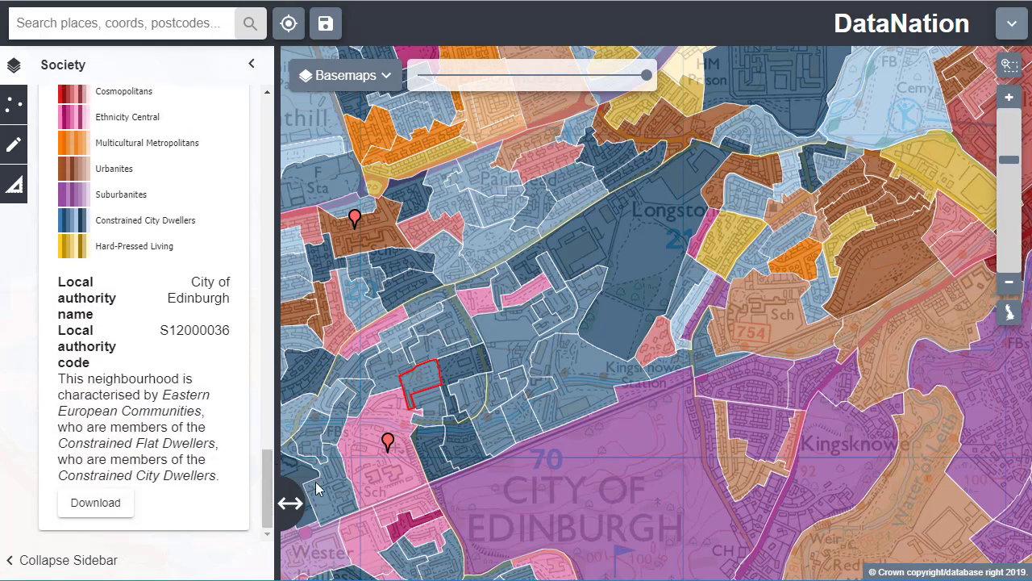
Fade the basemap completely from Today to the 1890s historic map and view the school points across Edinburgh on it
{"action": "left_click", "coordinate": [387, 238]}
{"action": "left_click", "coordinate": [388, 77]}
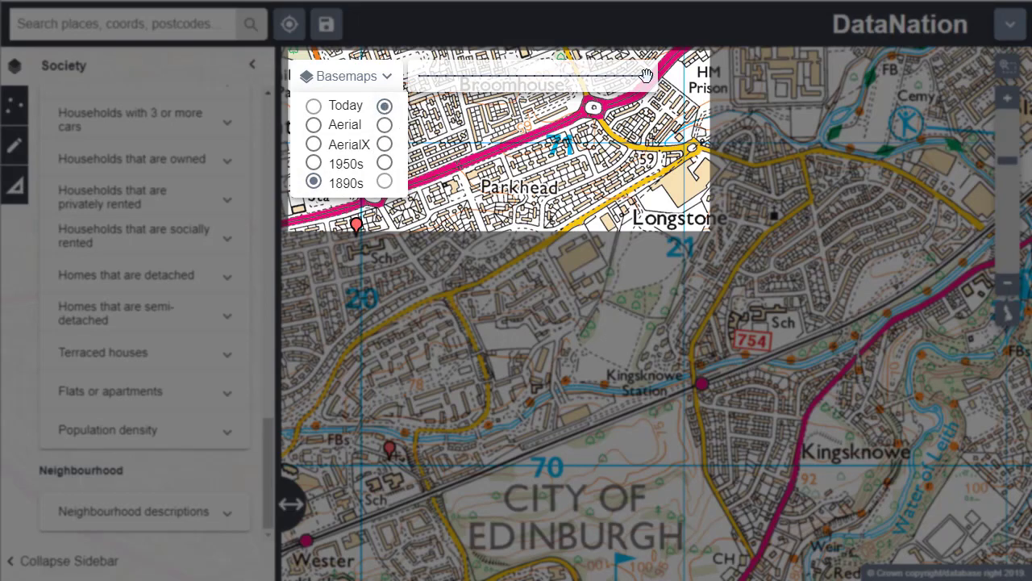
{"action": "left_click_drag", "start_coordinate": [646, 77], "coordinate": [415, 76]}
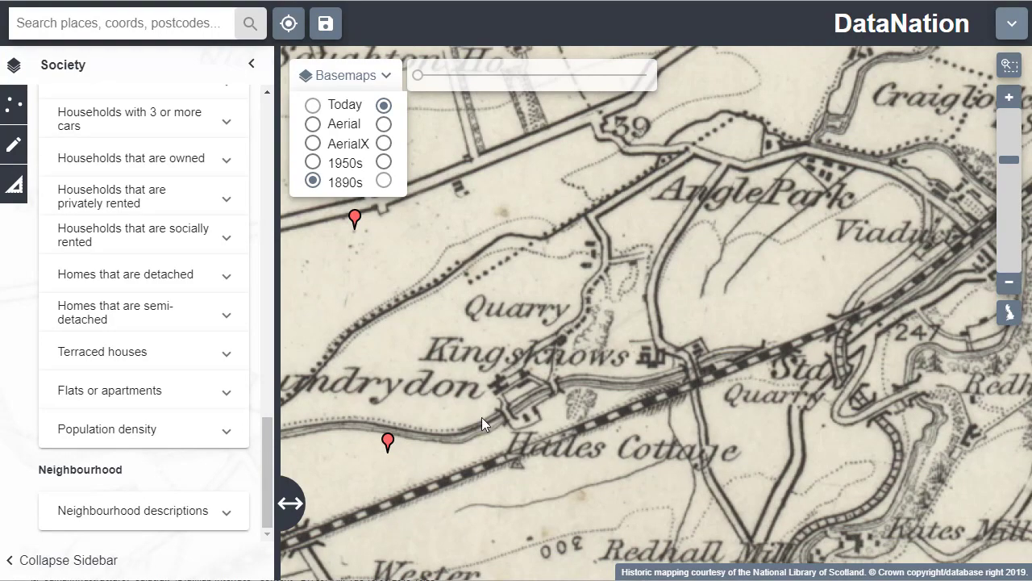
{"action": "scroll", "coordinate": [566, 347], "scroll_direction": "down", "scroll_amount": 3}
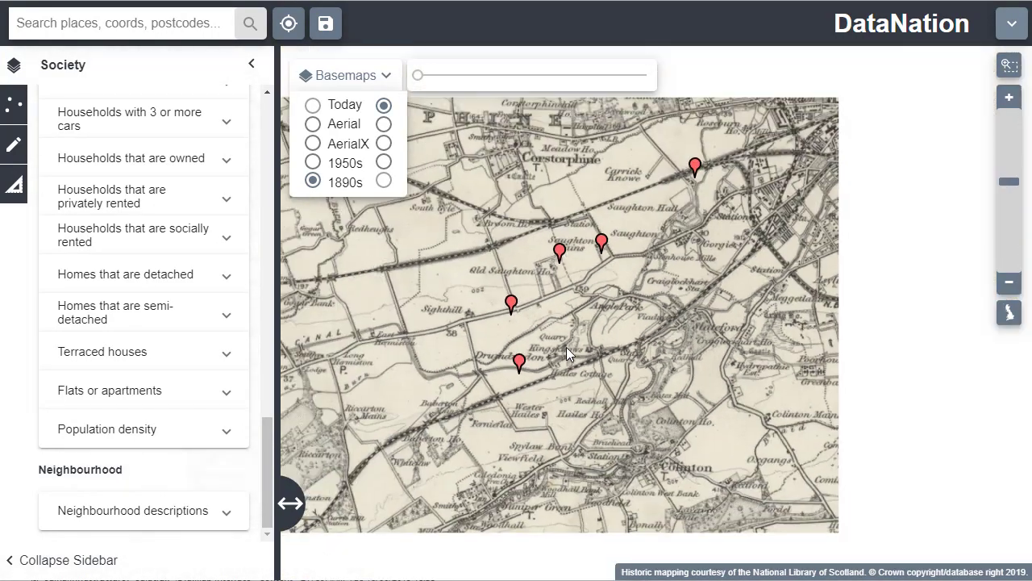
{"action": "scroll", "coordinate": [684, 314], "scroll_direction": "down", "scroll_amount": 2}
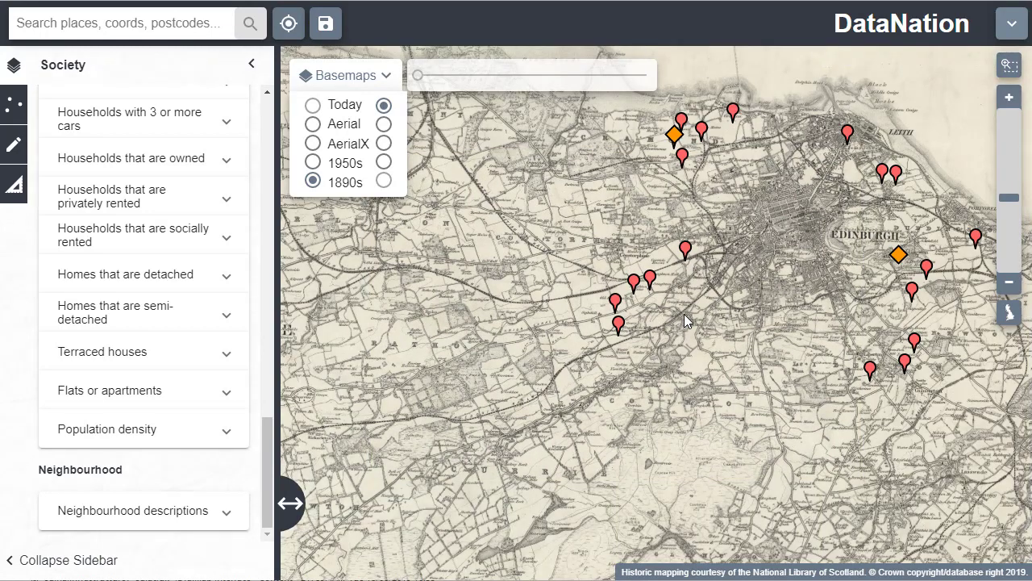
{"action": "left_click_drag", "start_coordinate": [766, 337], "coordinate": [689, 351]}
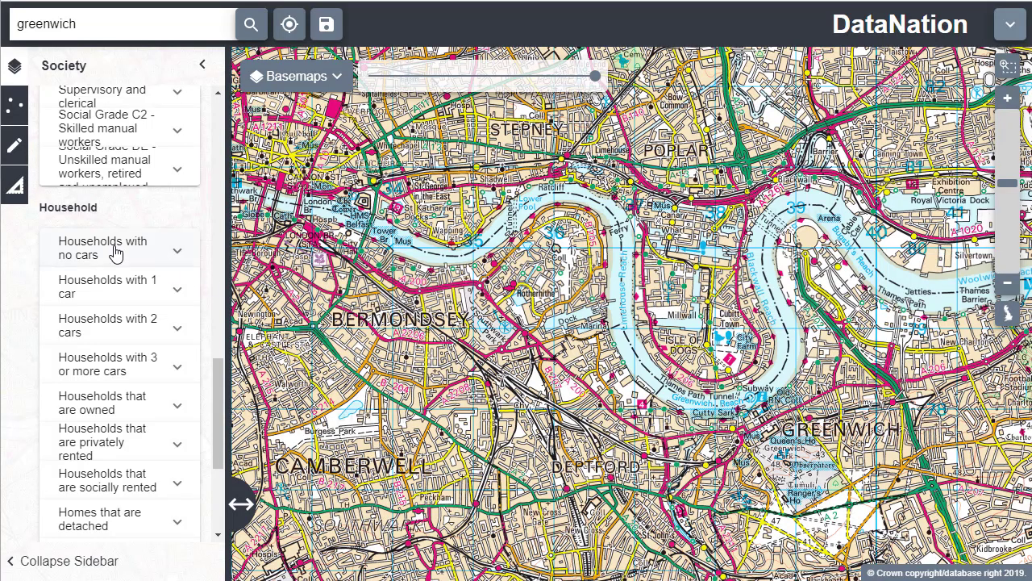
Display the Households with no cars layer over the Greenwich area of London
{"action": "left_click", "coordinate": [115, 253]}
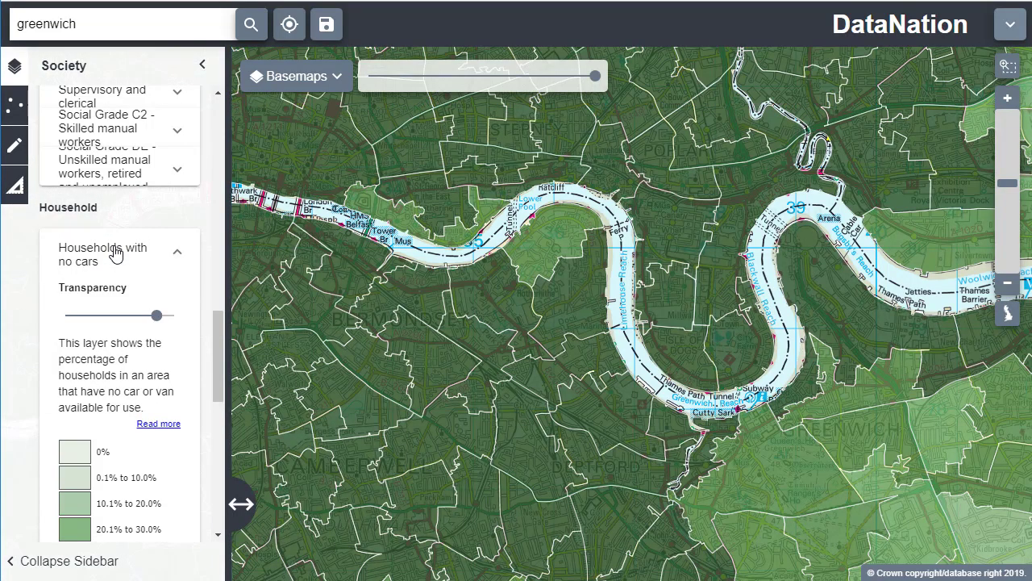